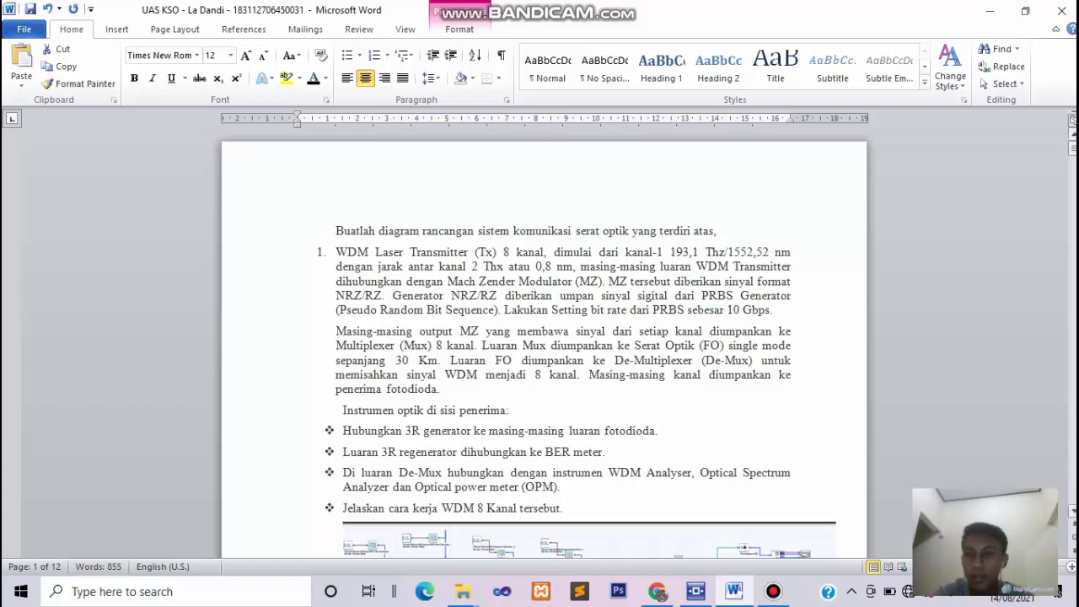
- Read question 1 and its diagram, switch to OptiSystem, and examine the eight-channel WDM layout in Project2done
drag(1072, 146, 1072, 159)
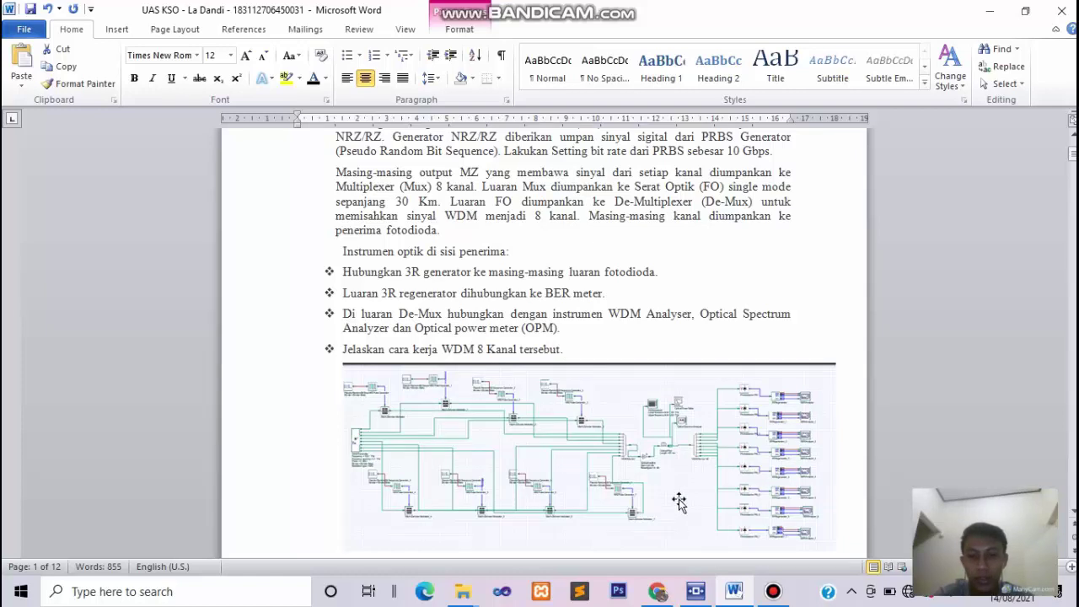
click(698, 600)
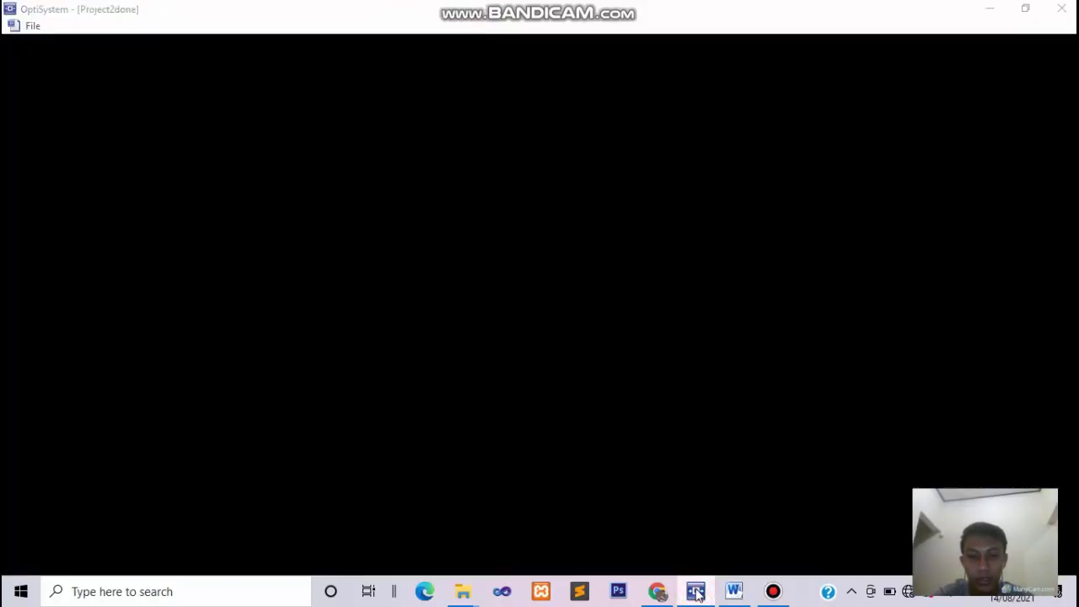
click(696, 592)
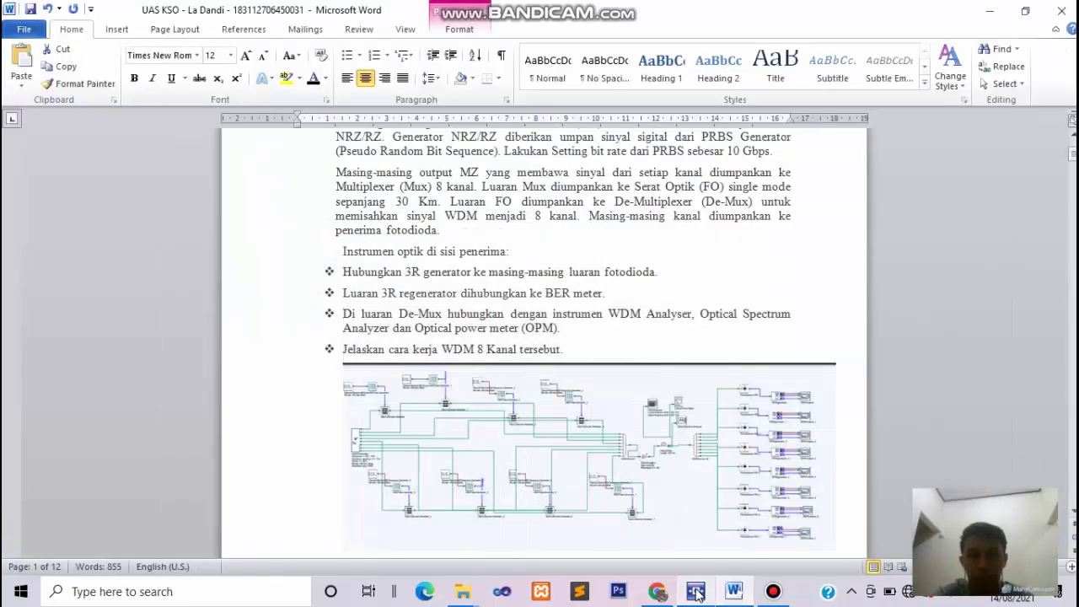
click(696, 593)
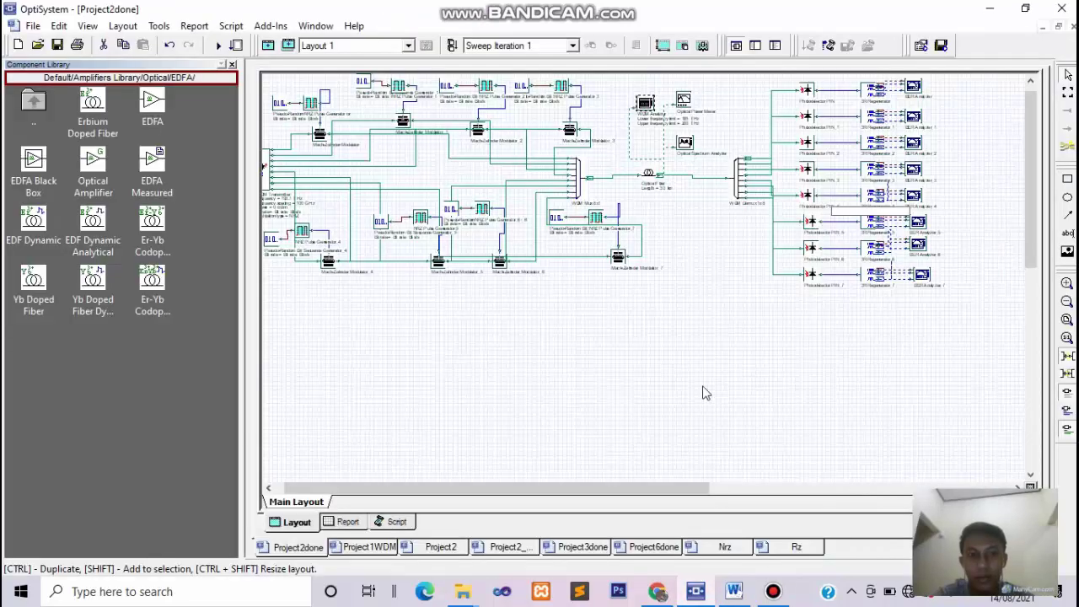
scroll(1028, 205, up, 2)
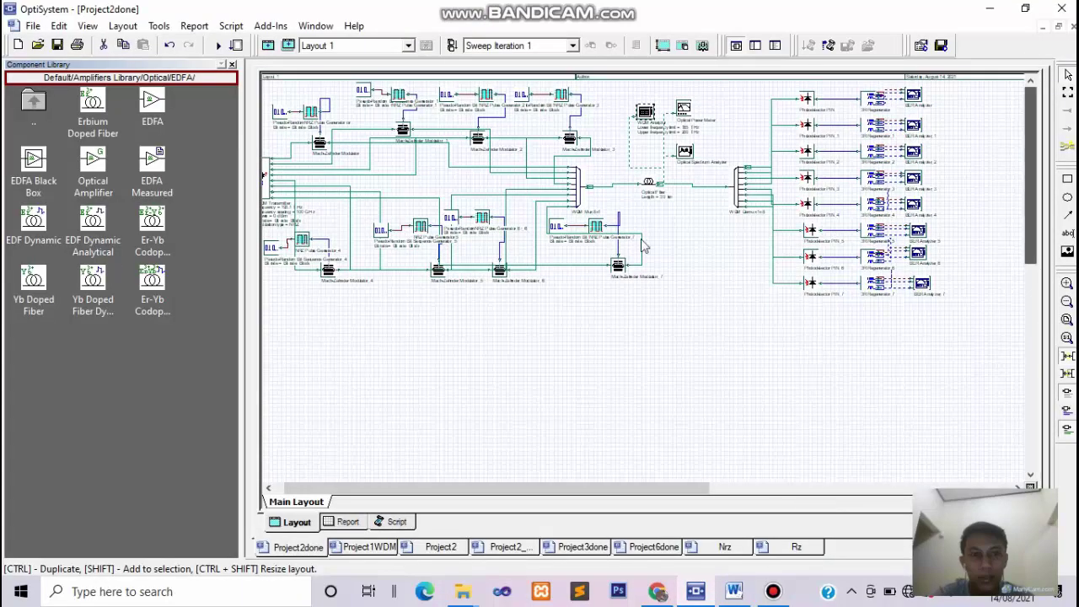
drag(541, 488, 455, 495)
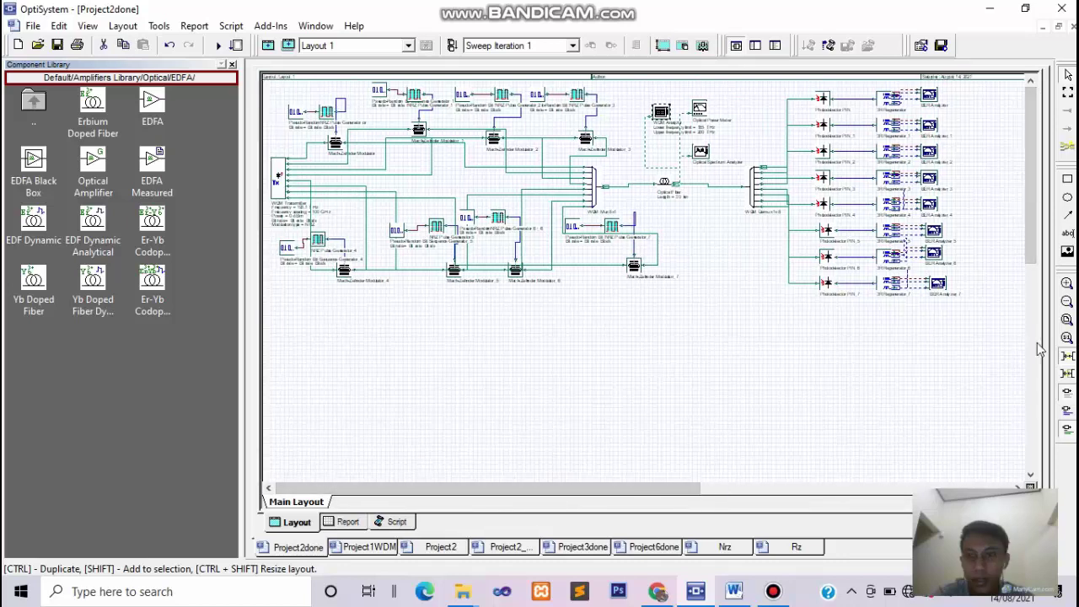
click(1067, 301)
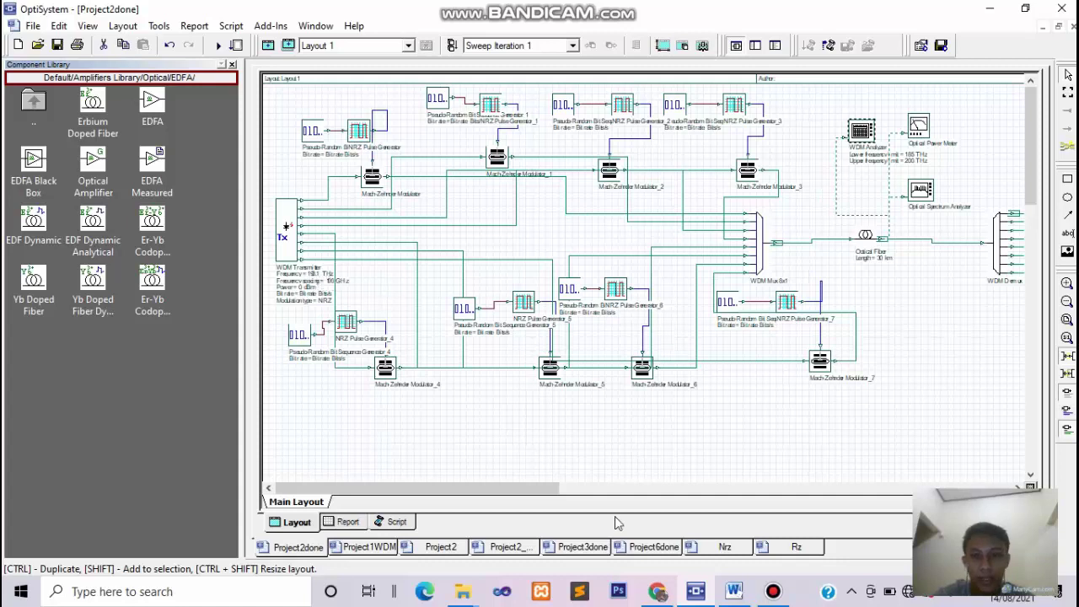
drag(544, 495, 449, 481)
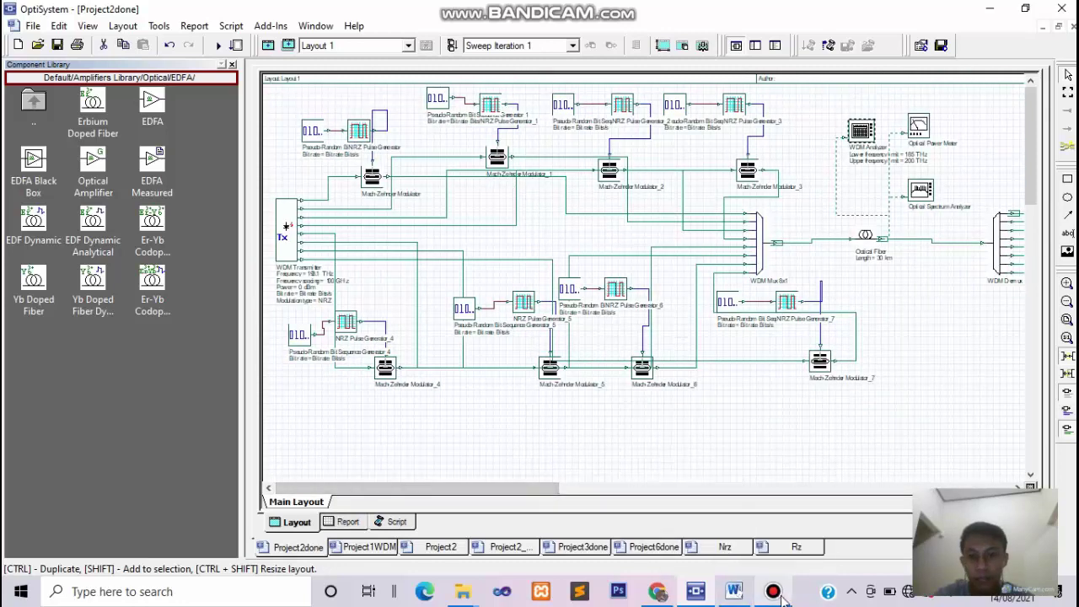
- Switch to Word and read the answer on how 8-channel WDM works and the tasks of question 2
mouse_move(706, 597)
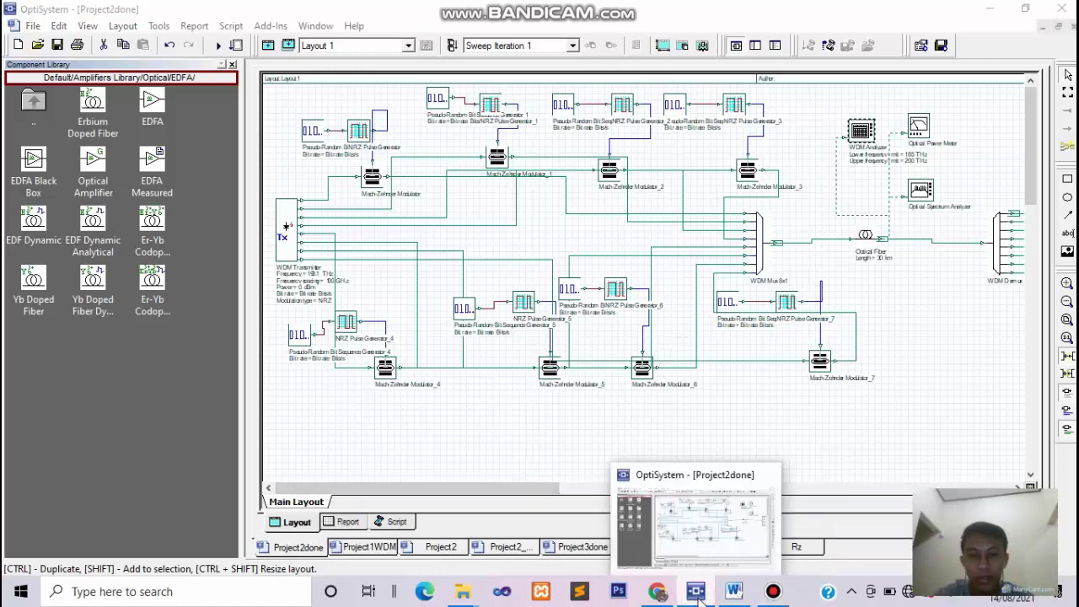
click(698, 597)
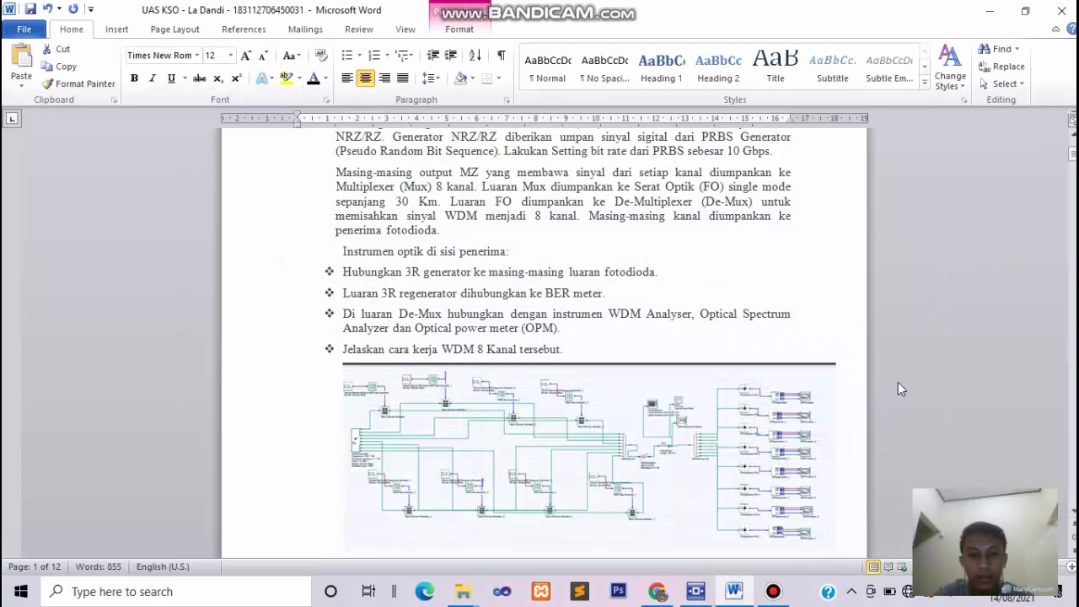
drag(1072, 148, 1072, 157)
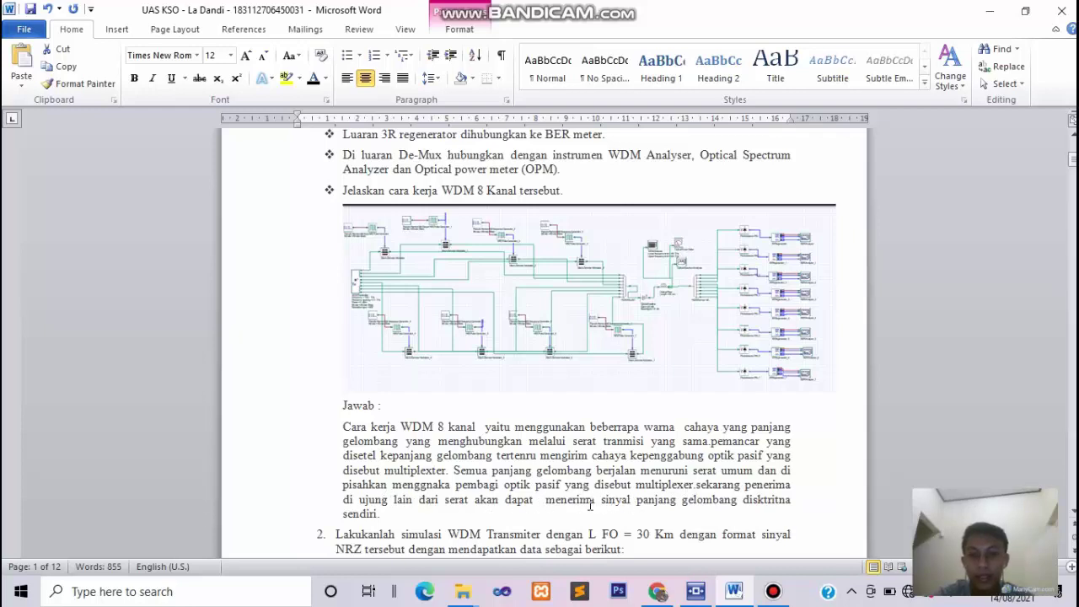
scroll(590, 504, down, 7)
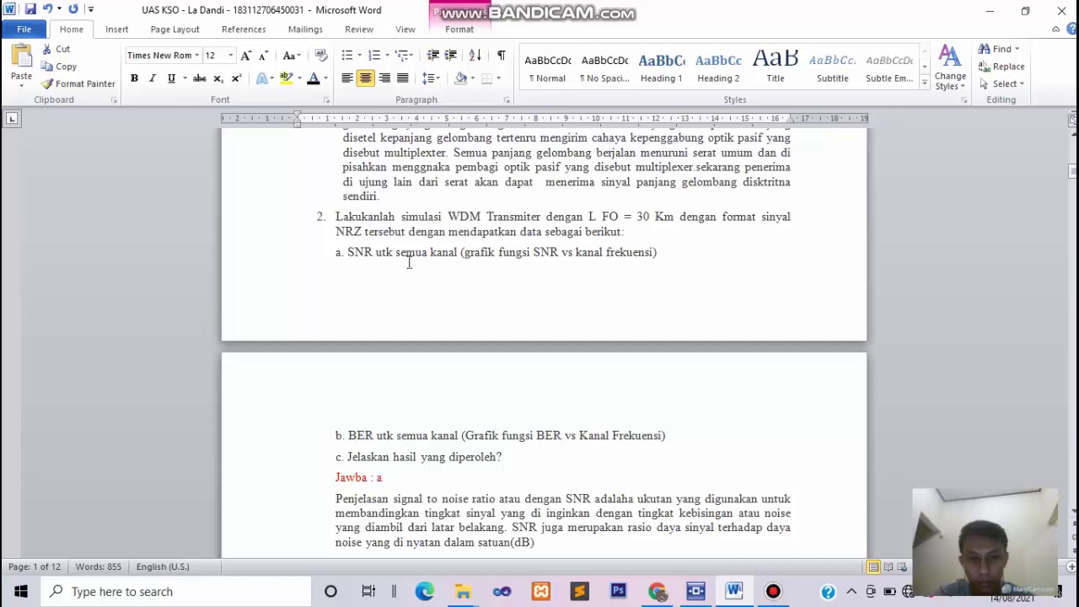
- Switch to OptiSystem and check the length in the Optical Fiber's properties
click(697, 592)
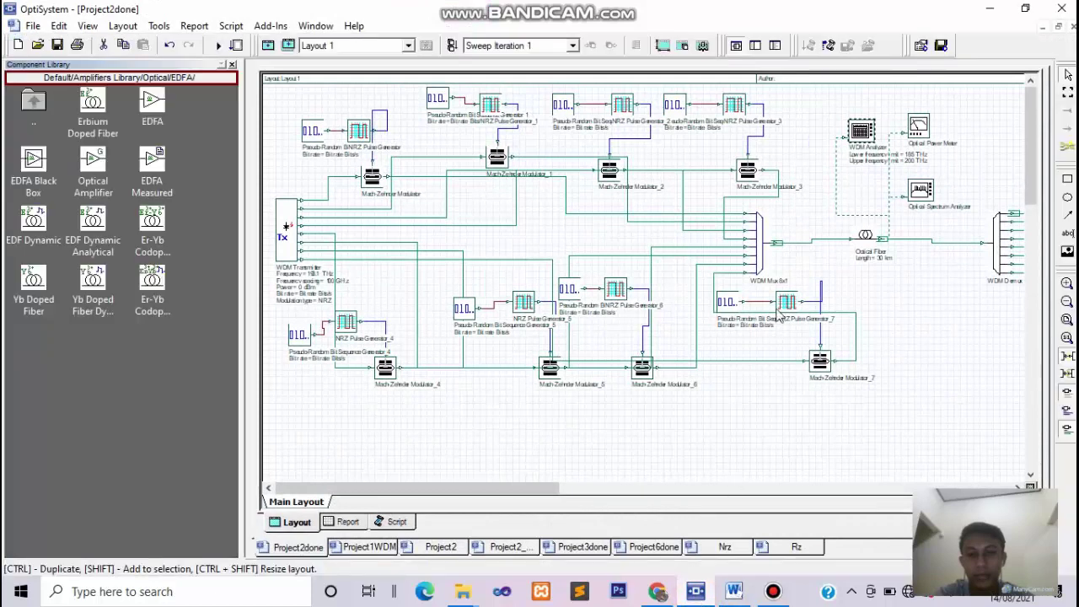
click(866, 240)
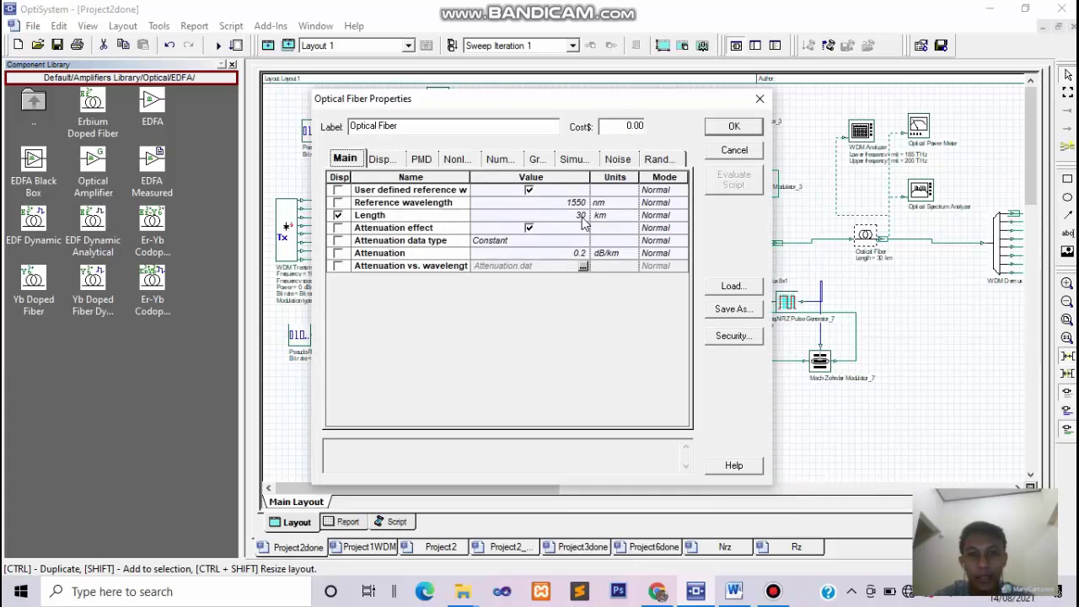
click(734, 126)
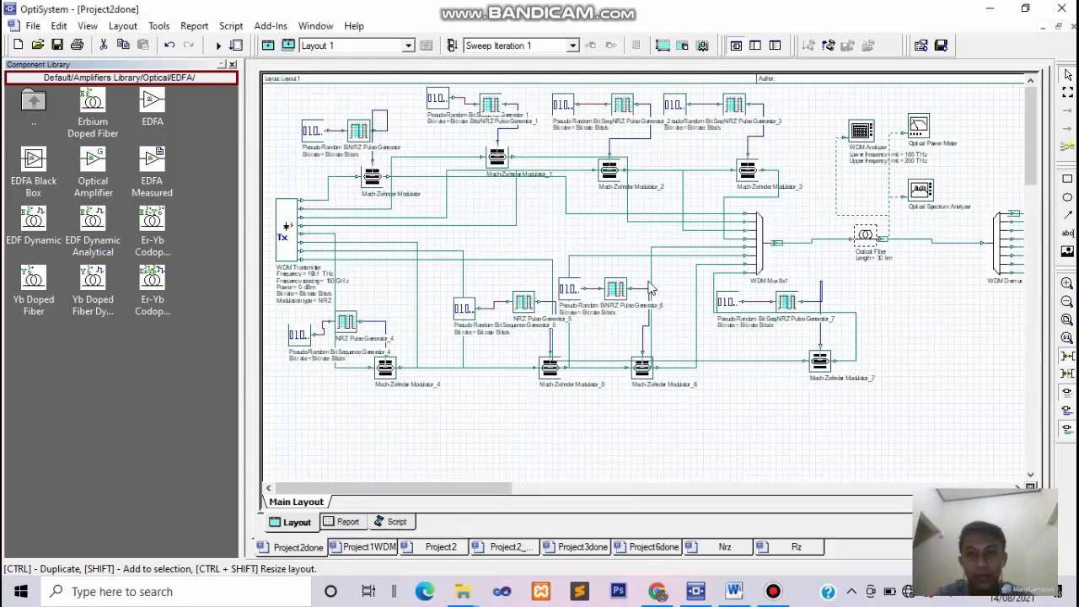
- Calculate the whole Project2done project and close the calculation window when it finishes
click(218, 51)
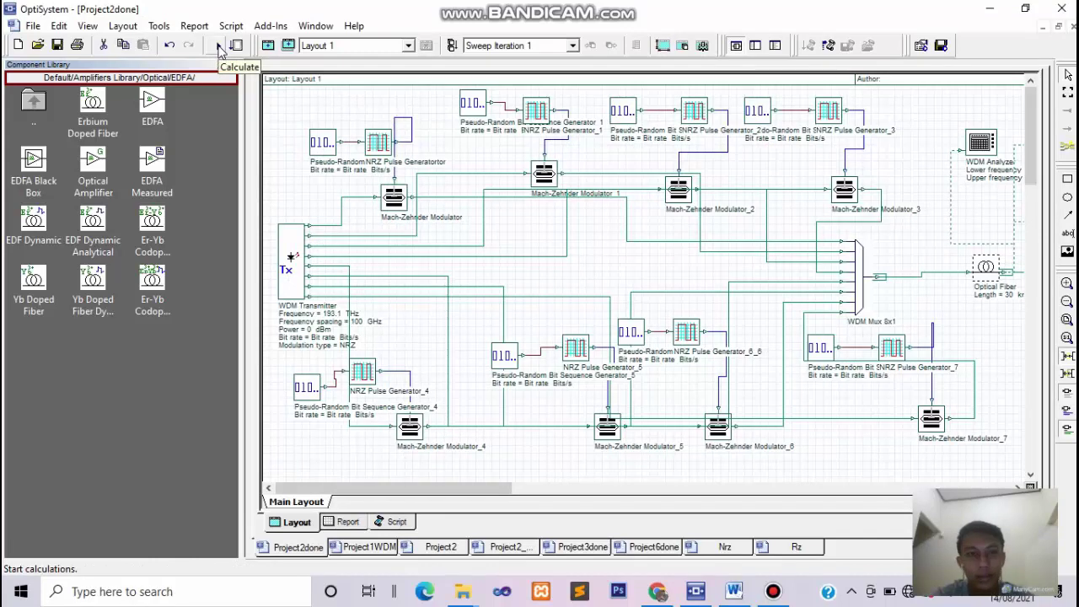
click(218, 47)
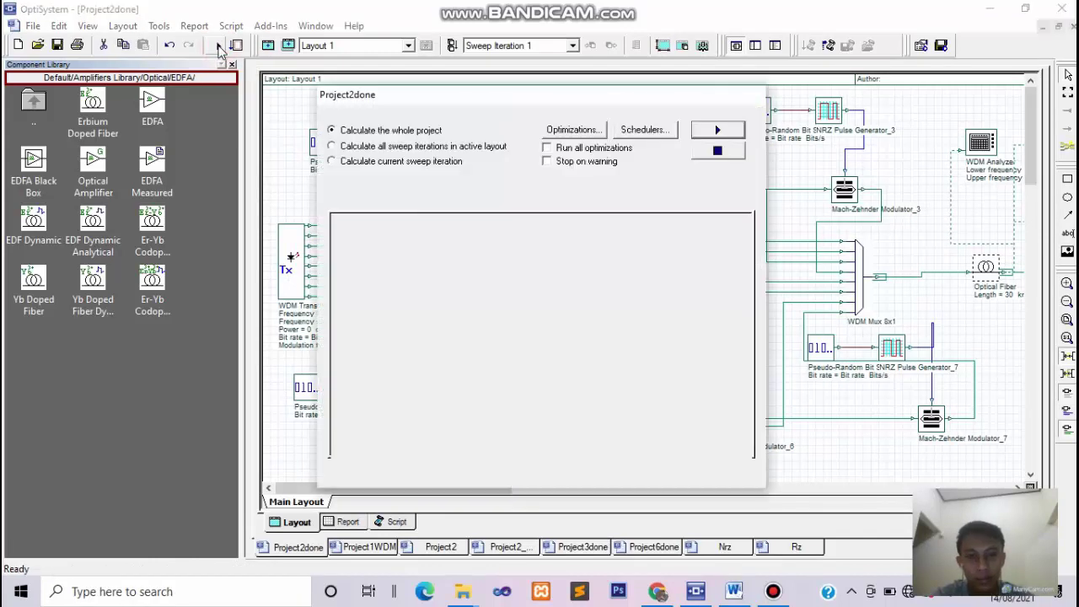
click(717, 132)
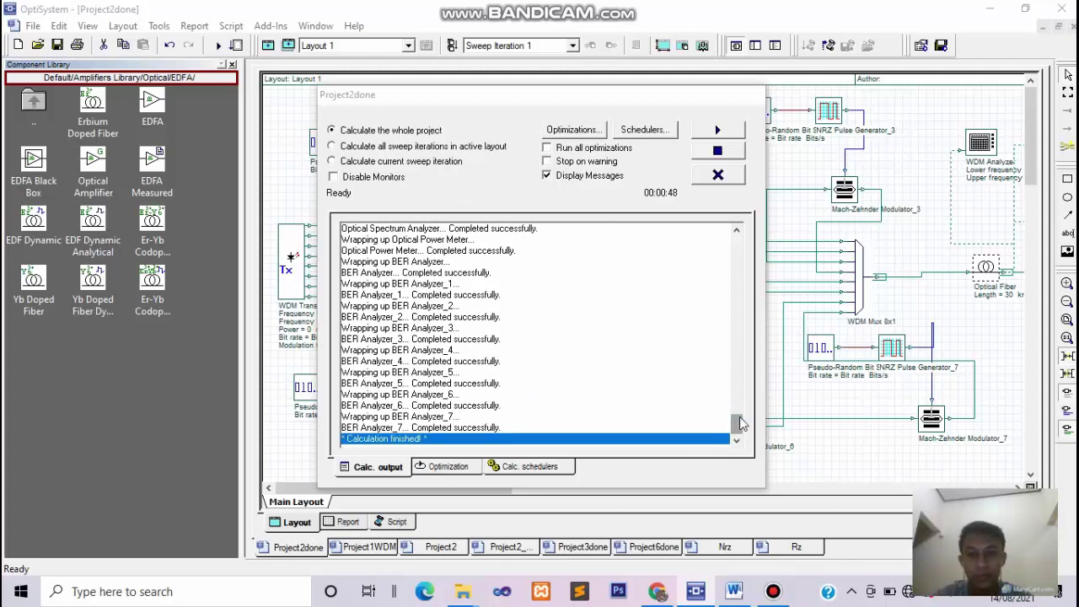
click(717, 175)
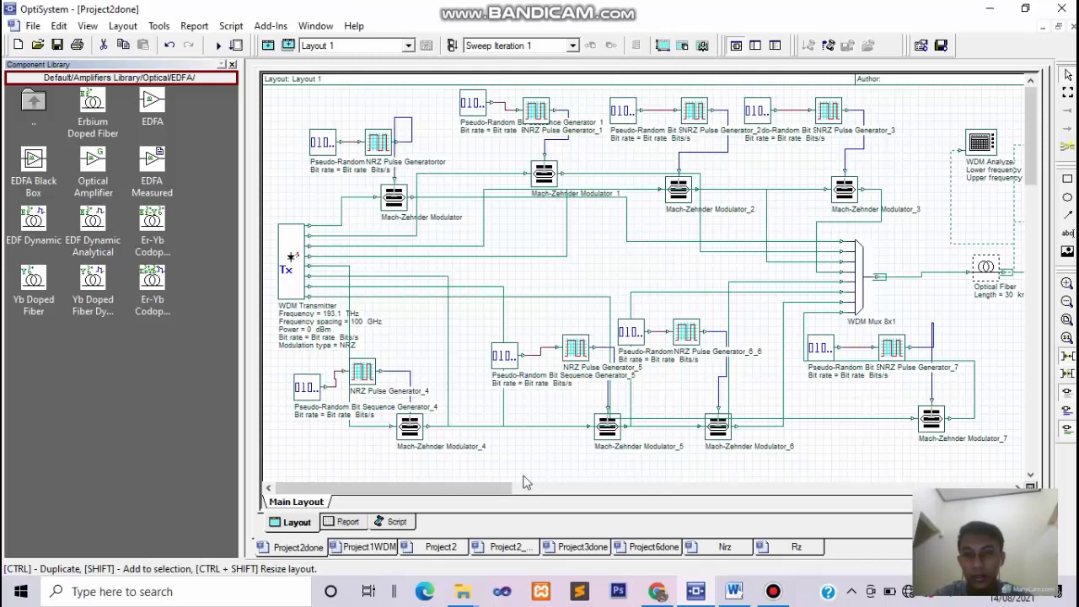
- View the signal power, noise power and OSNR of every channel in the WDM Analyzer, and close its results
drag(453, 487, 580, 489)
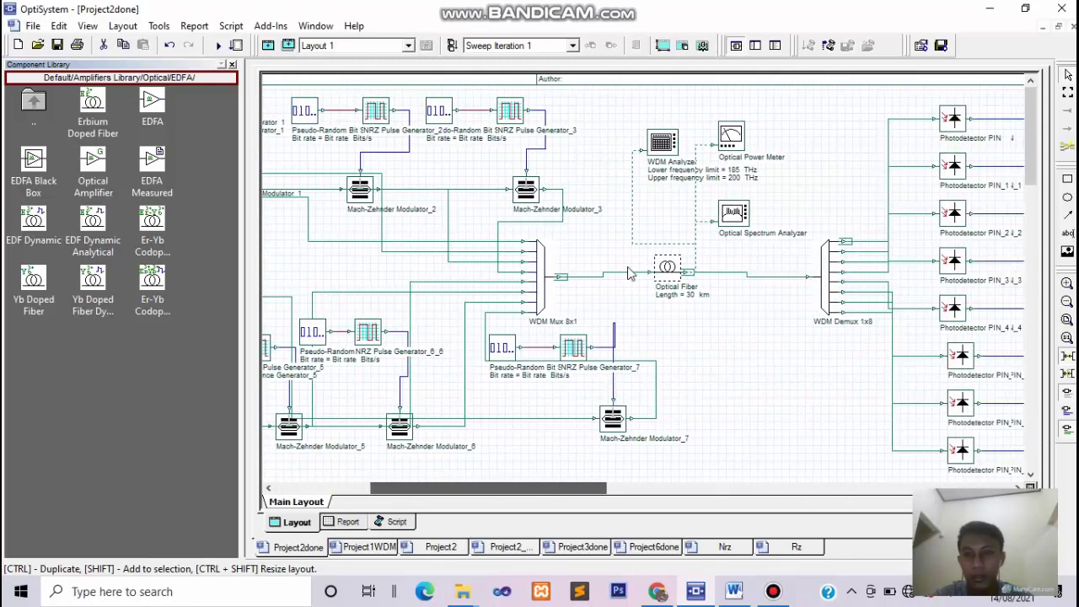
double_click(664, 144)
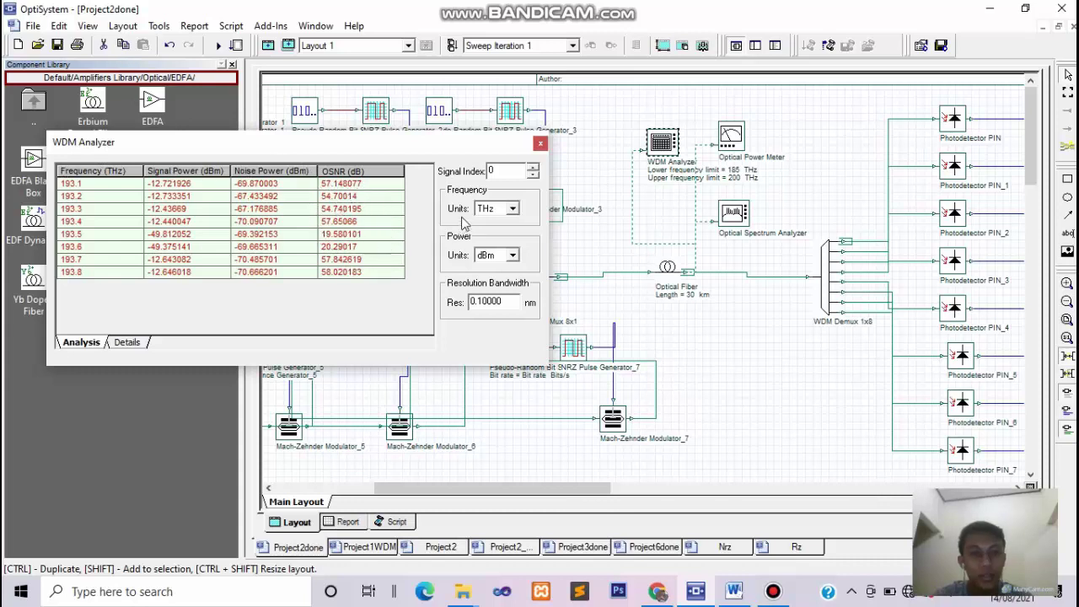
click(541, 143)
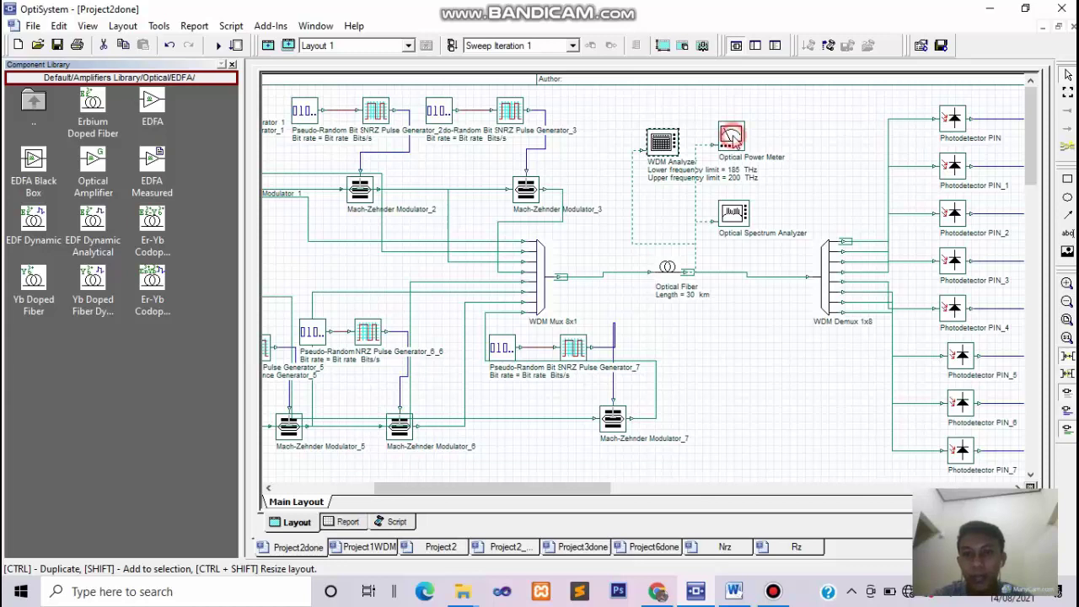
- View the total power on the Optical Power Meter and the power spectrum on the Optical Spectrum Analyzer
double_click(734, 137)
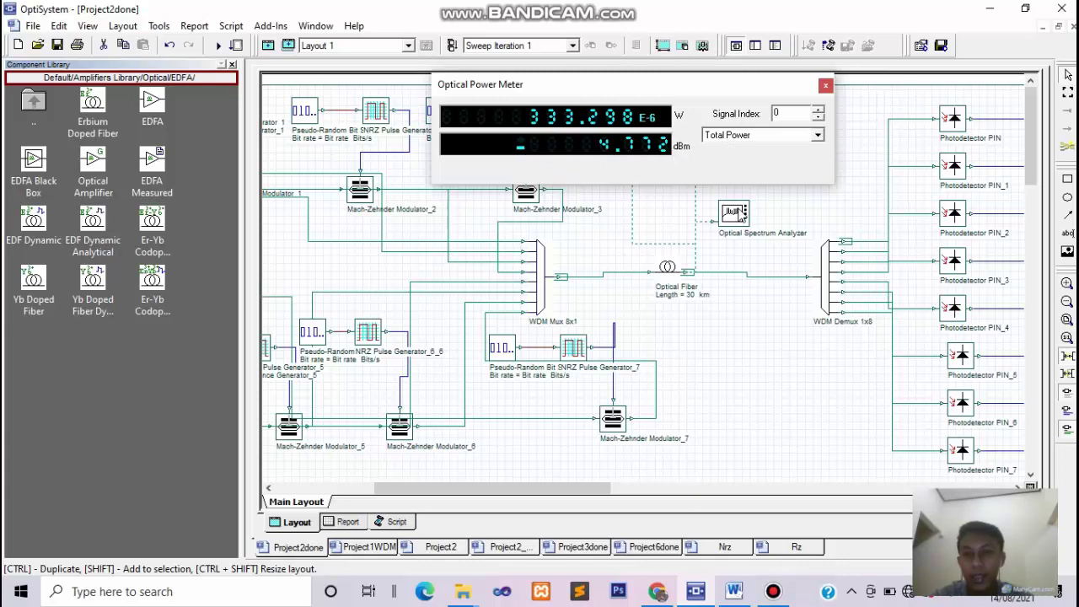
click(738, 212)
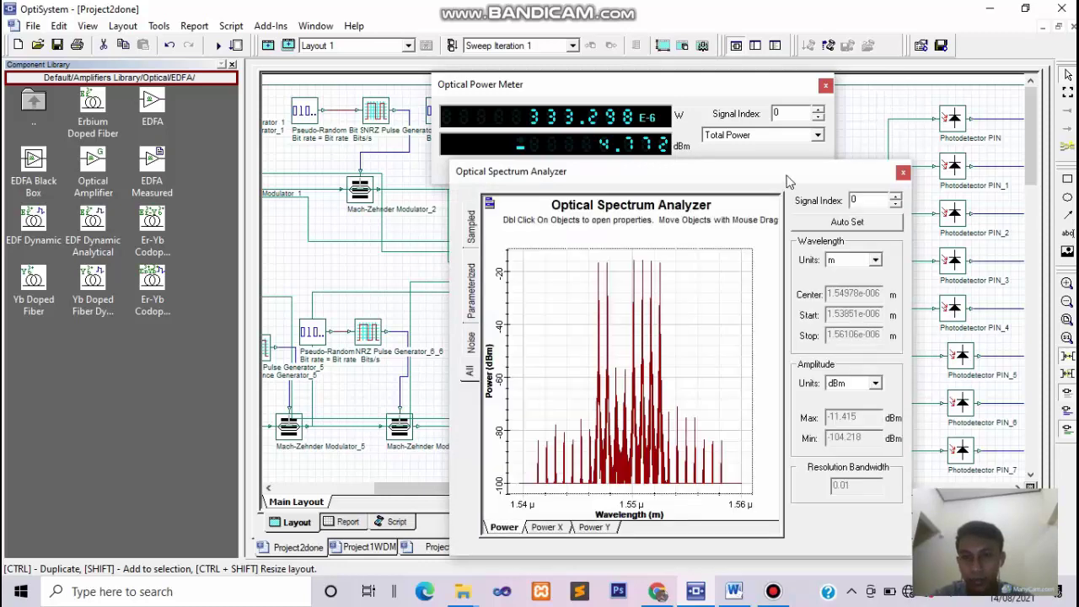
drag(788, 173, 760, 173)
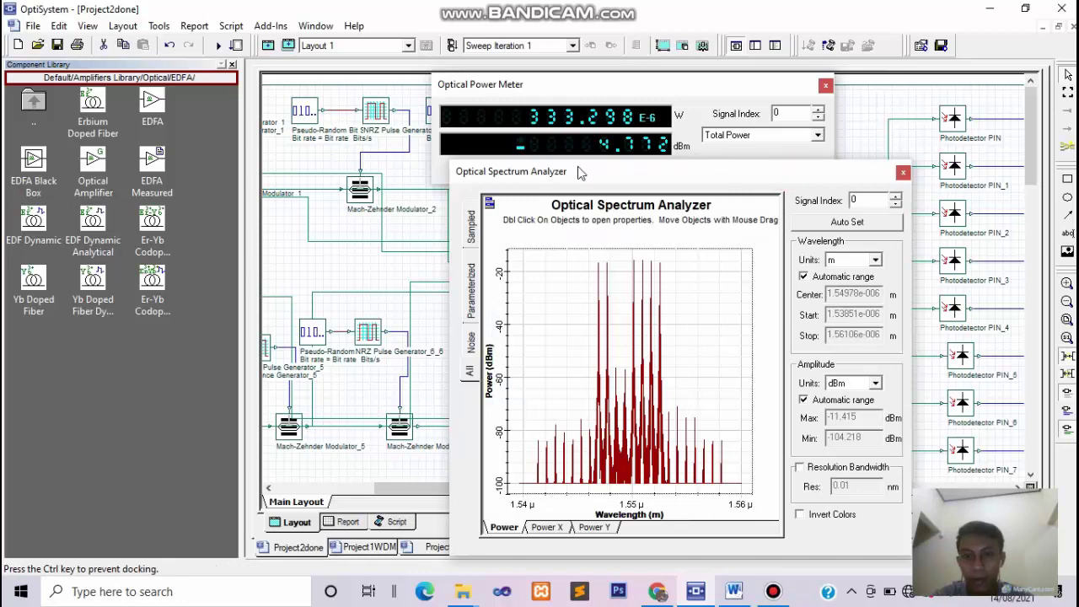
drag(542, 148, 541, 140)
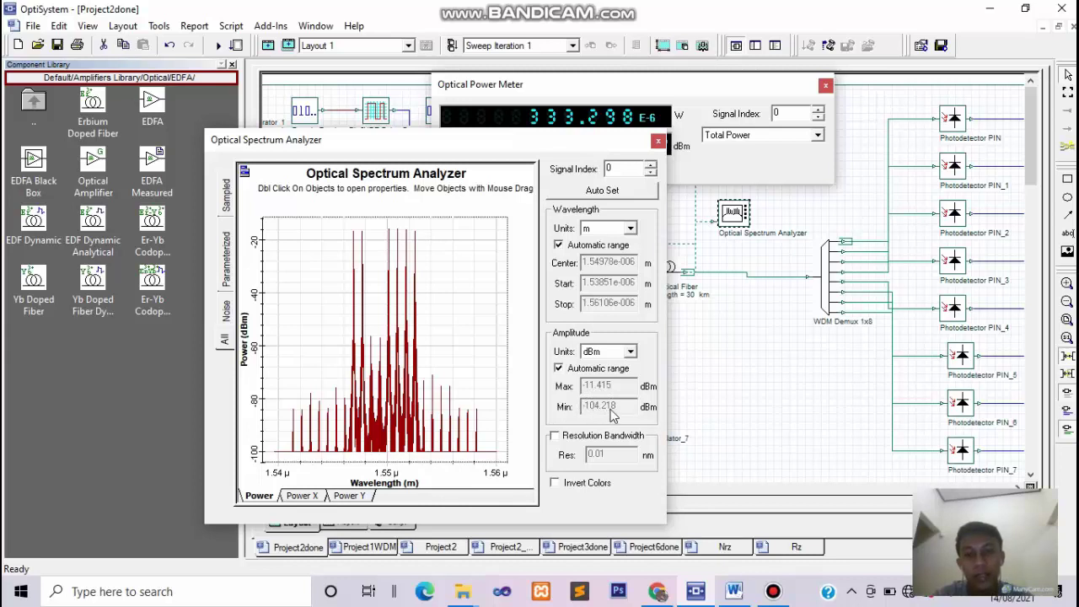
click(657, 141)
- View the Q factor graph and minimum BER of the BER Analyzer on the first channel
click(553, 487)
drag(554, 484, 699, 476)
double_click(721, 114)
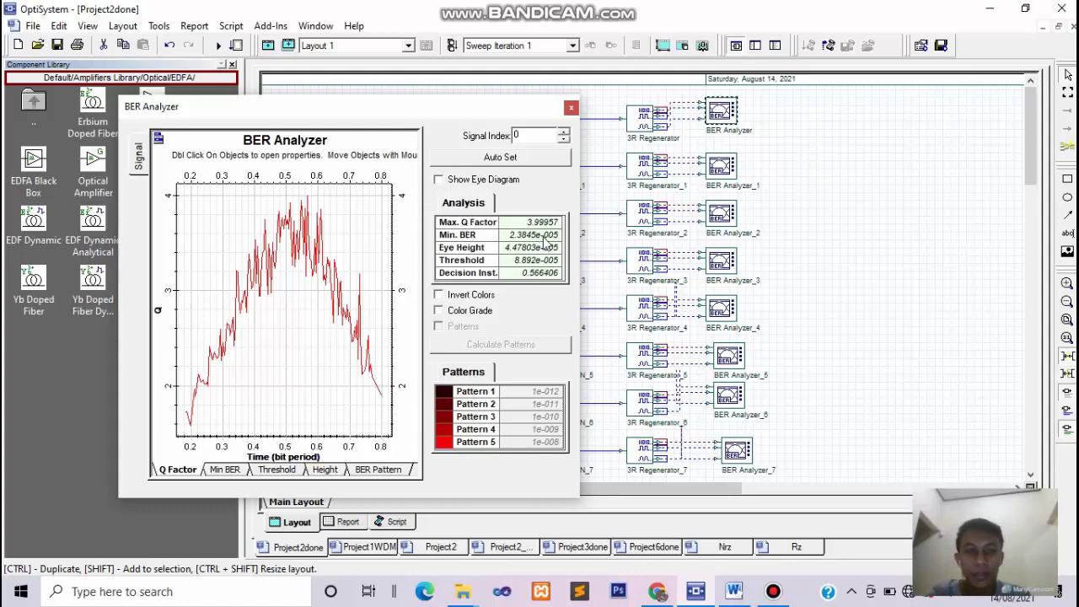
- Switch to Word and read the explanation for part b and the OSNR results under answer c
key(alt+Tab)
mouse_move(1072, 219)
mouse_down()
mouse_move(1072, 183)
mouse_move(1072, 221)
mouse_up()
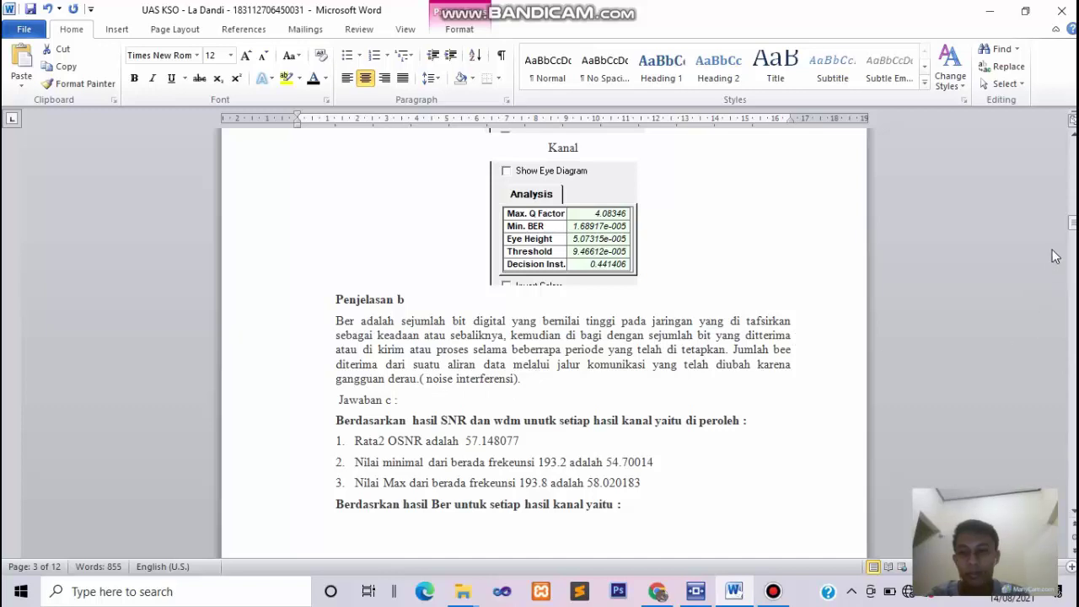
click(778, 597)
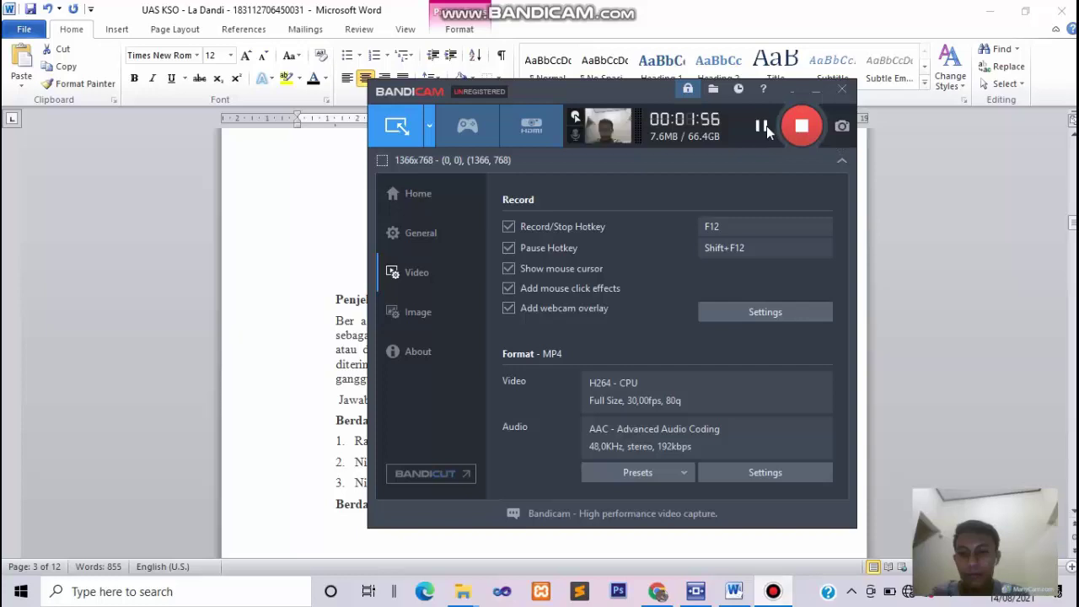
click(763, 125)
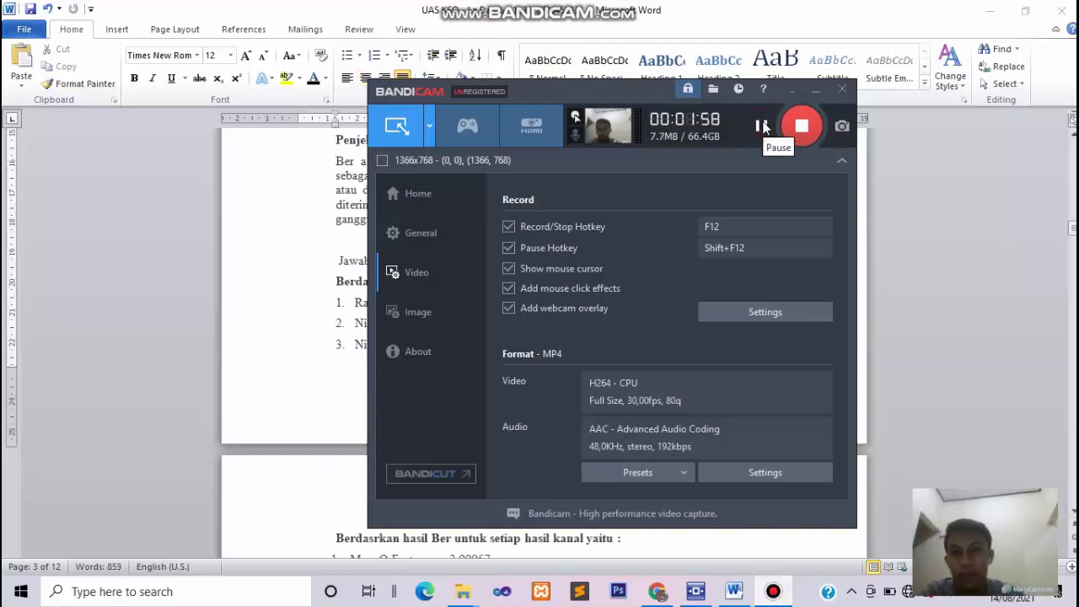
click(816, 88)
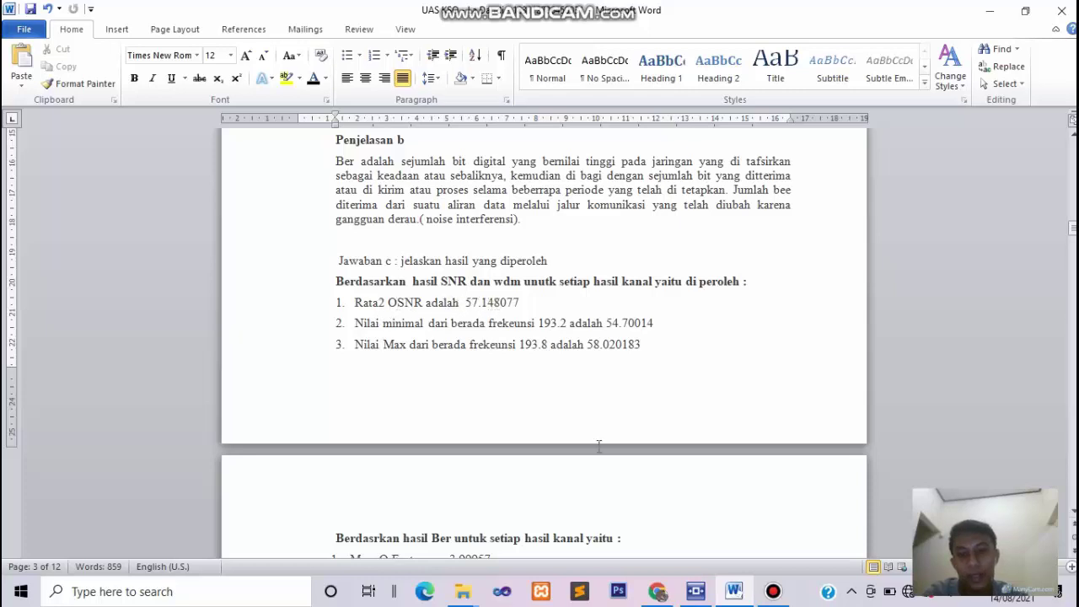
- Switch to OptiSystem and view the OSNR of every channel in the WDM Analyzer of the 30 km NRZ layout
click(695, 591)
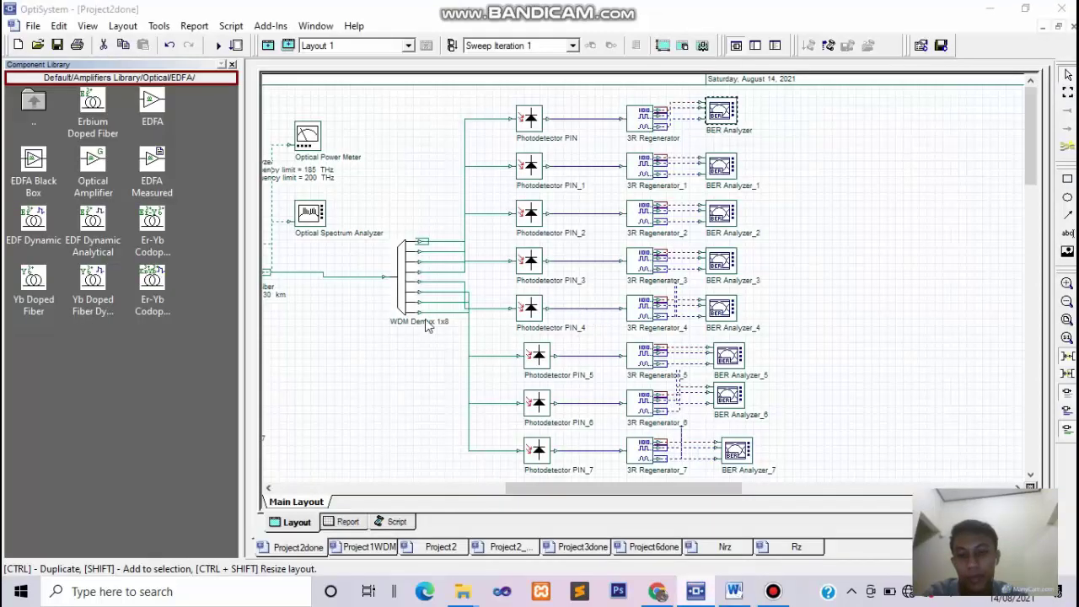
click(576, 488)
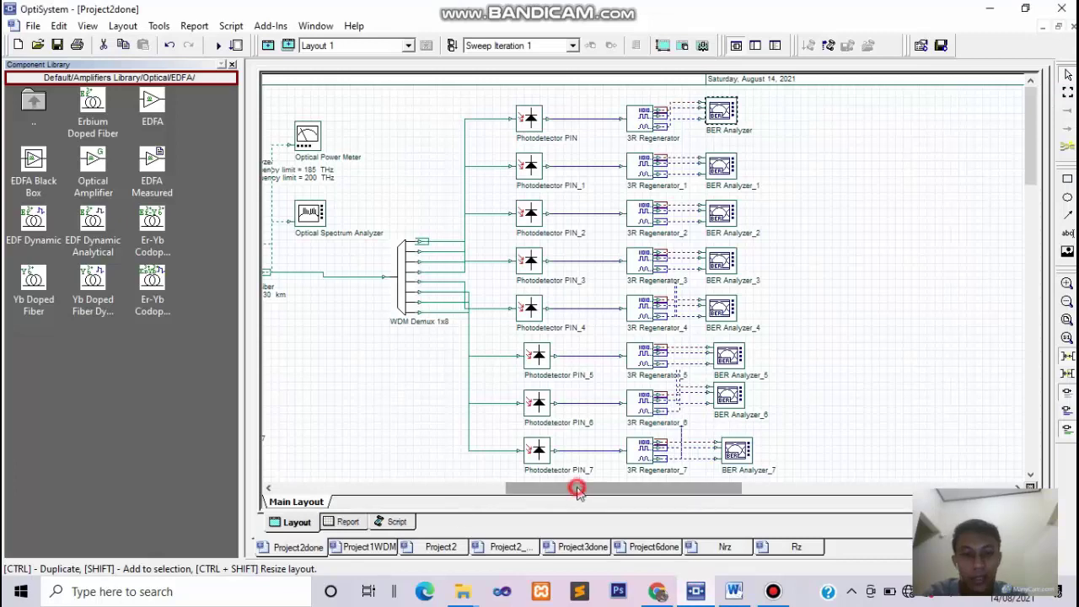
drag(576, 489, 492, 488)
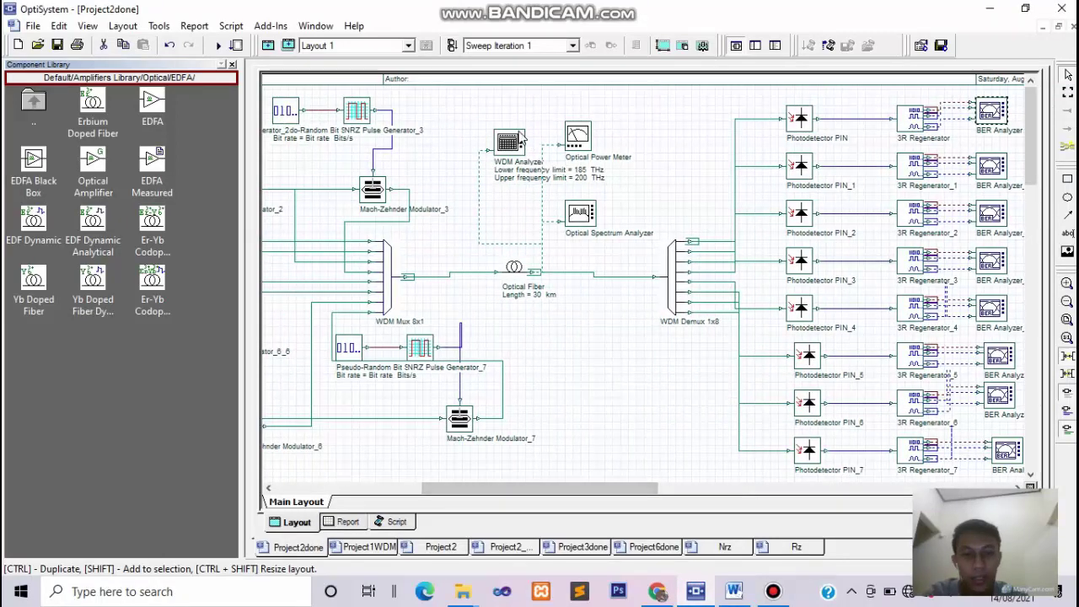
mouse_move(524, 488)
mouse_down()
mouse_move(573, 487)
mouse_move(539, 486)
mouse_up()
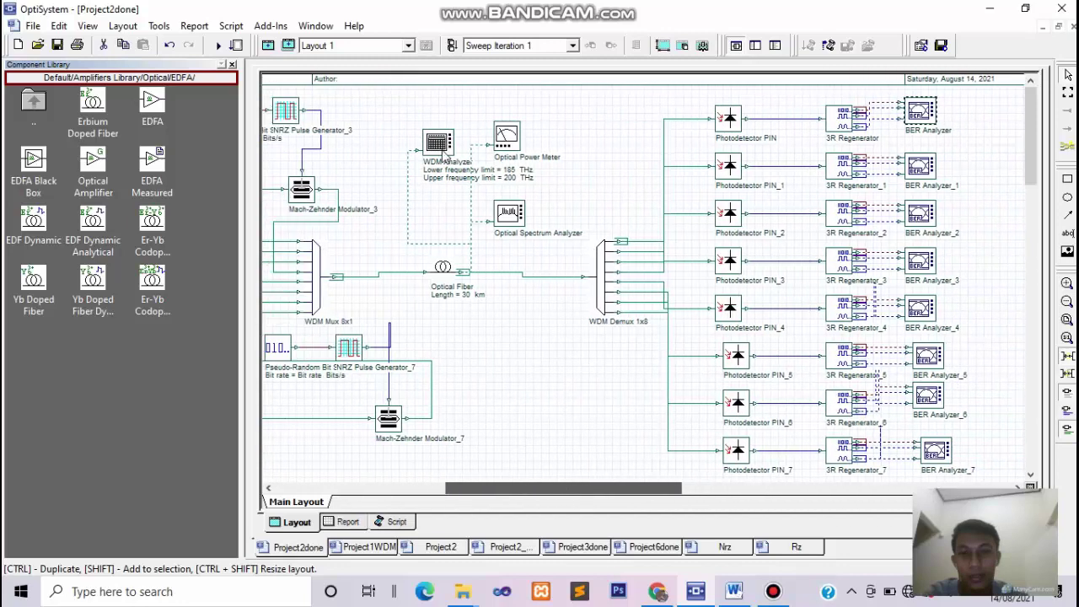
double_click(438, 143)
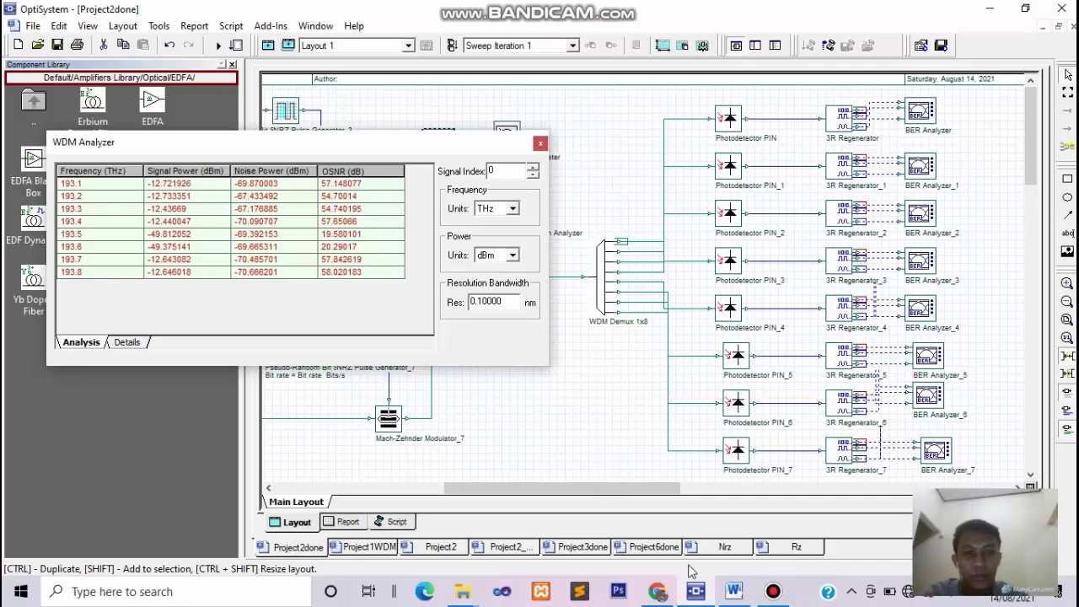
- Switch back to Word and read the OSNR and BER results that close the NRZ answer c
click(733, 591)
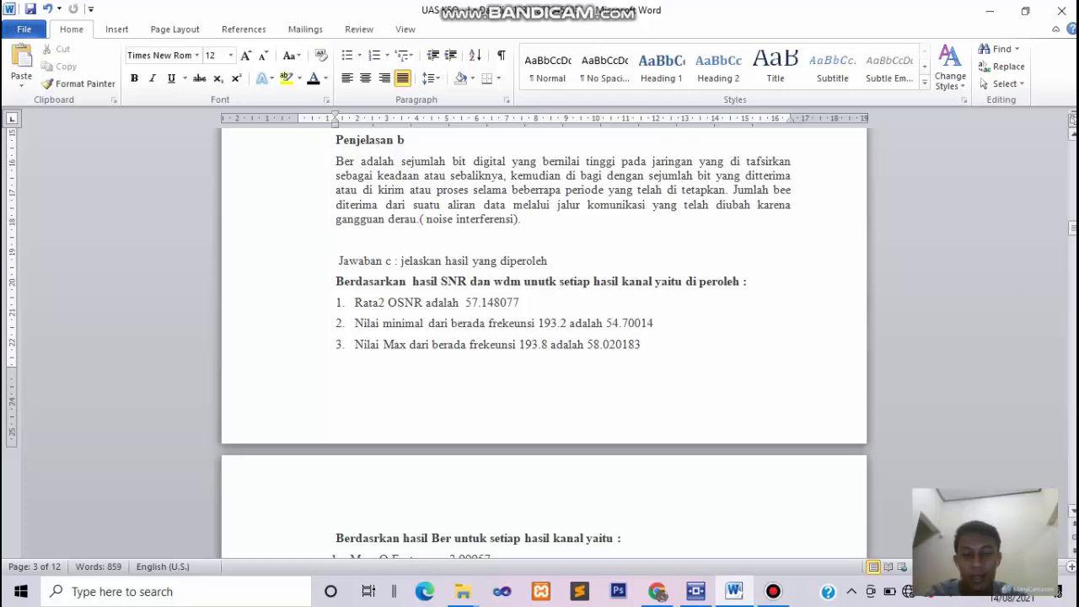
click(1072, 226)
mouse_move(1074, 227)
mouse_down()
mouse_move(1073, 262)
mouse_move(1072, 246)
mouse_up()
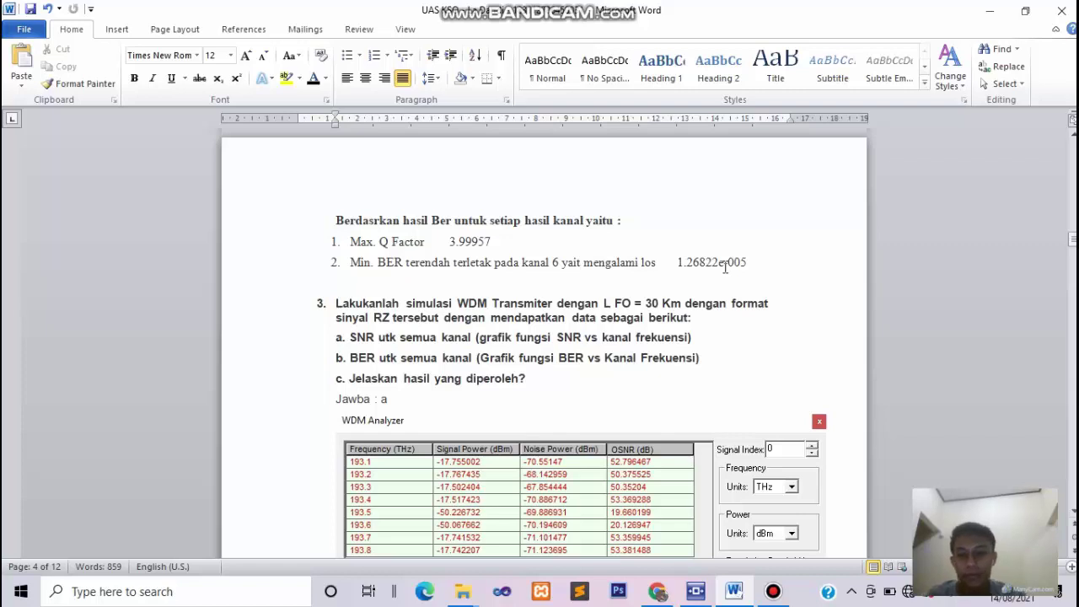
click(774, 593)
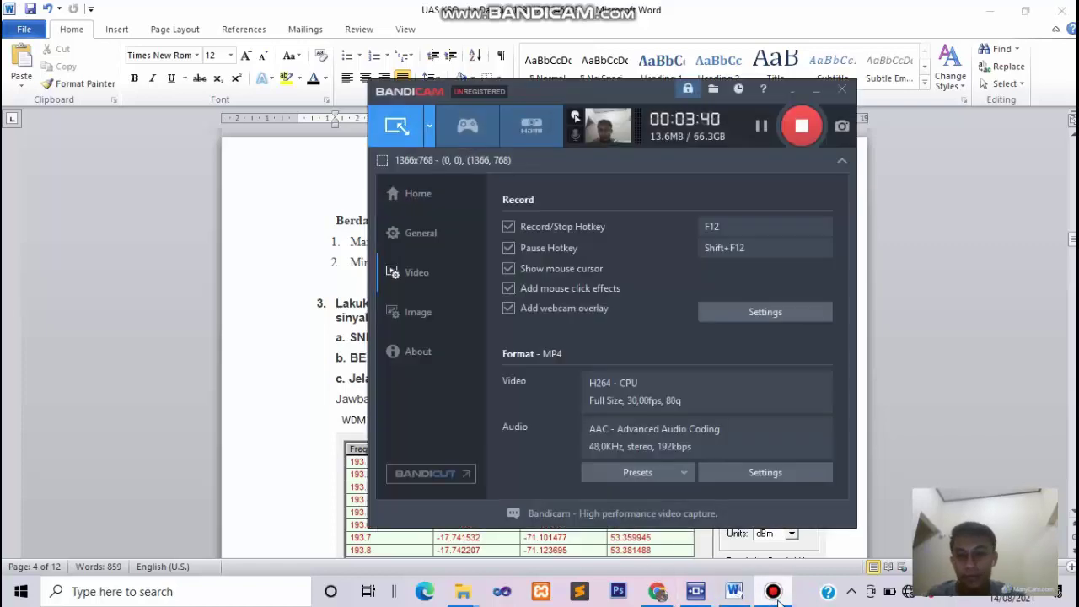
click(801, 127)
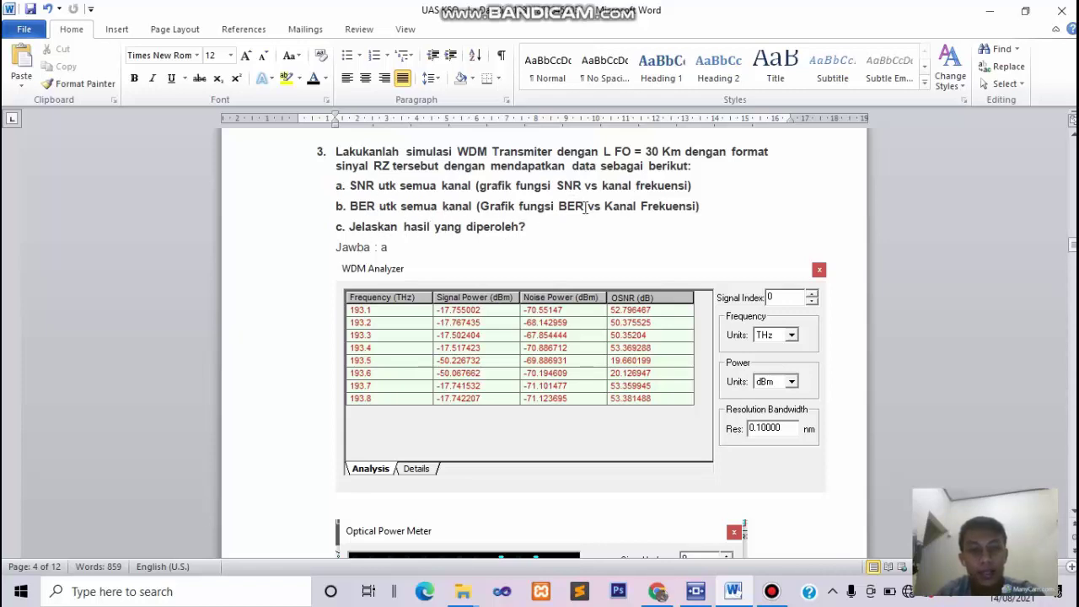
- Read question 3 on the 30 km RZ simulation with its WDM Analyzer, Optical Power Meter and Optical Spectrum Analyzer results
scroll(605, 332, down, 1)
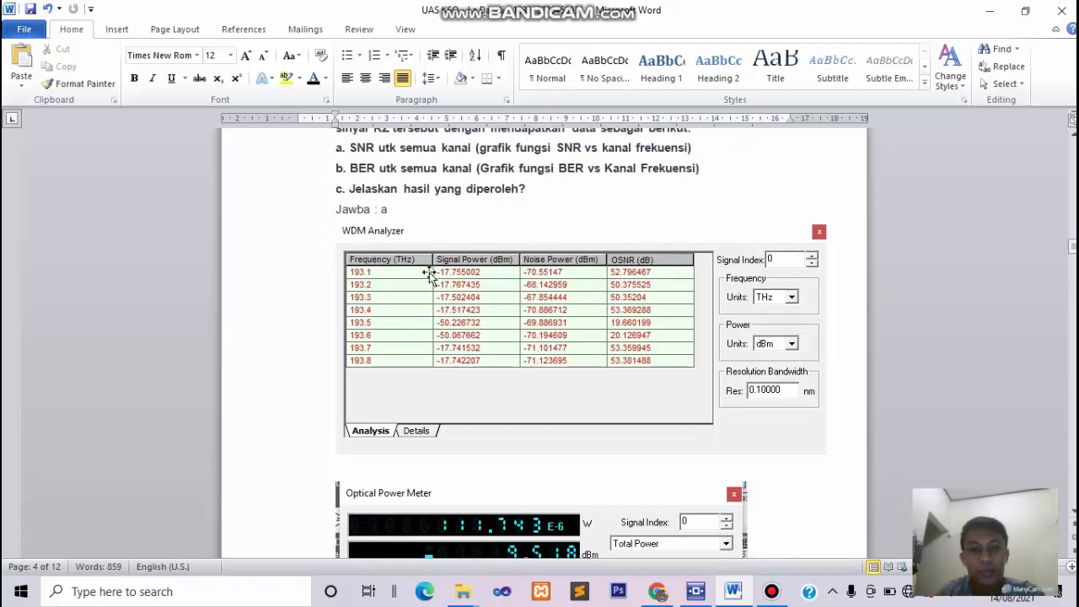
scroll(503, 334, up, 1)
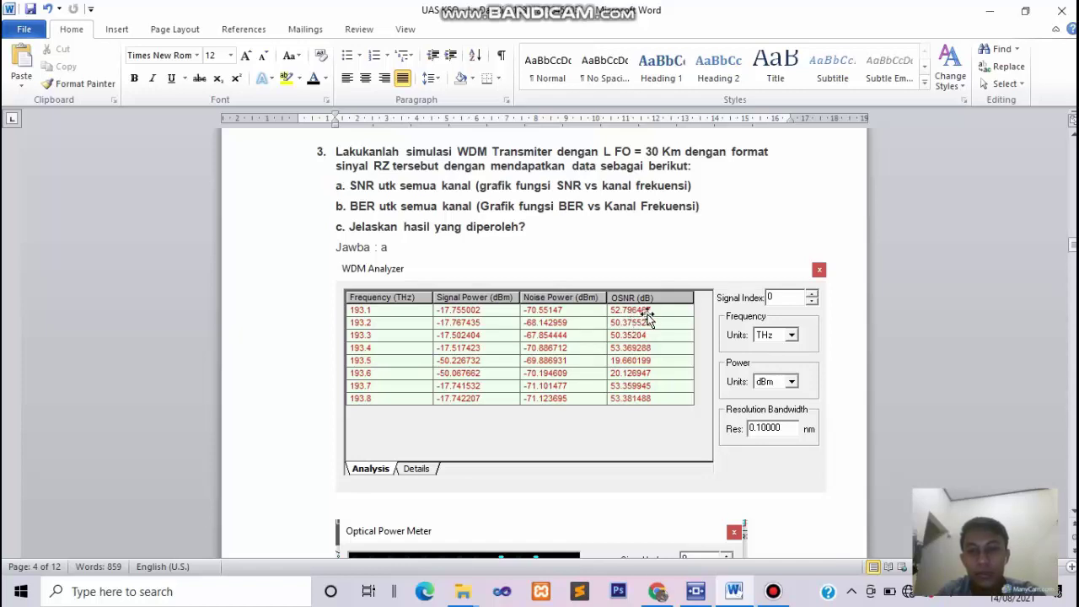
scroll(665, 322, down, 4)
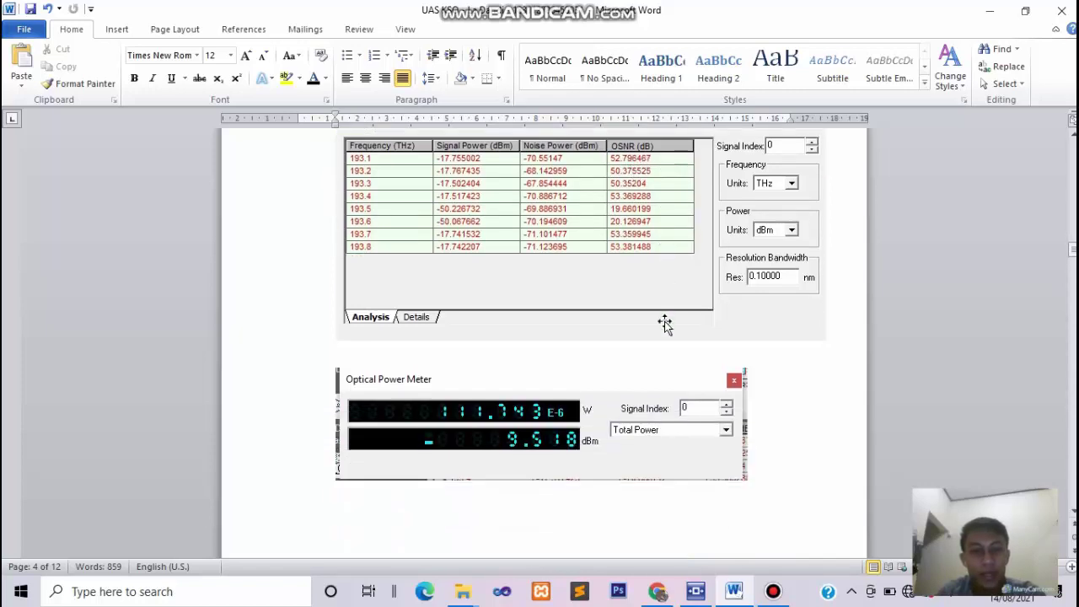
scroll(665, 321, down, 1)
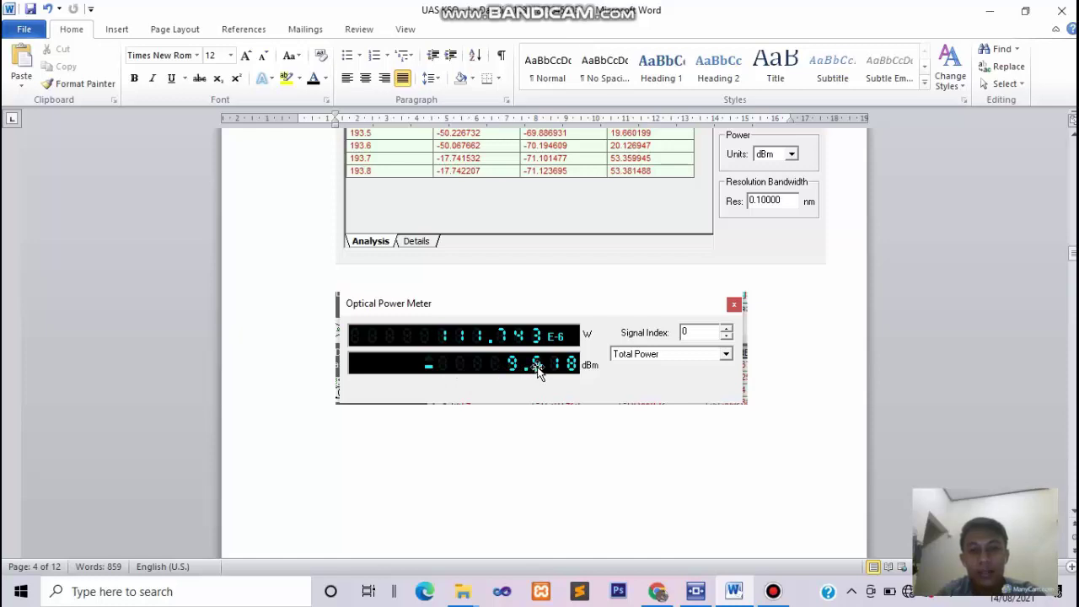
scroll(612, 368, down, 5)
scroll(619, 362, down, 4)
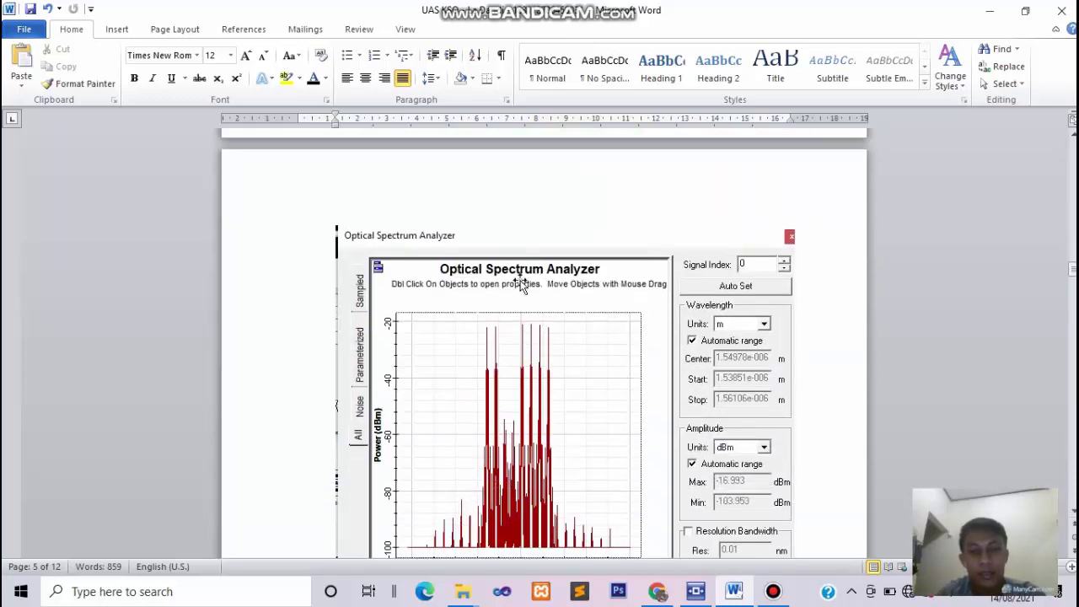
scroll(521, 283, down, 2)
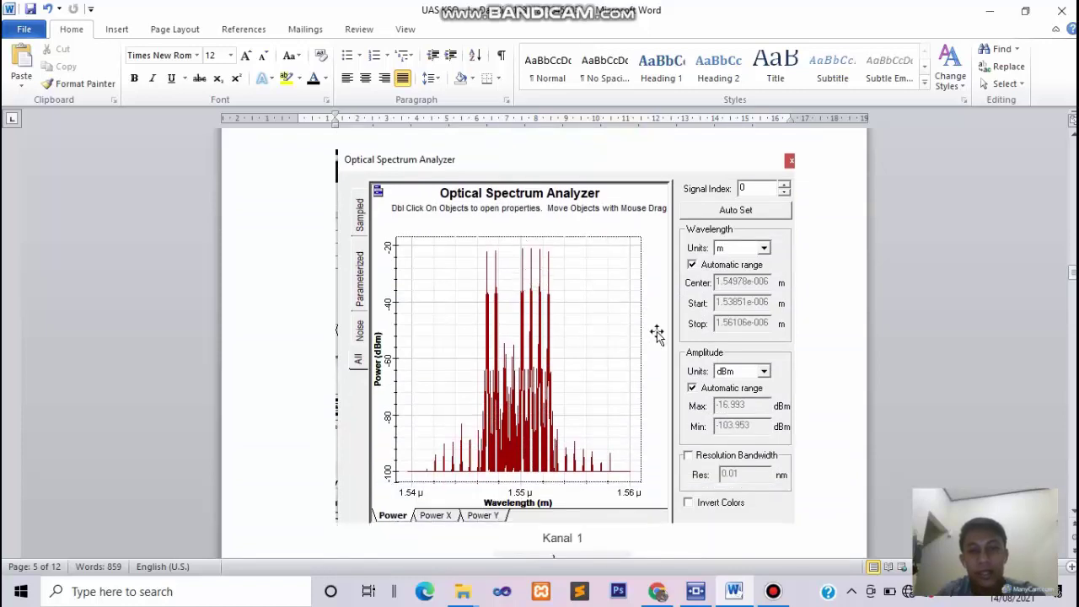
scroll(645, 335, down, 2)
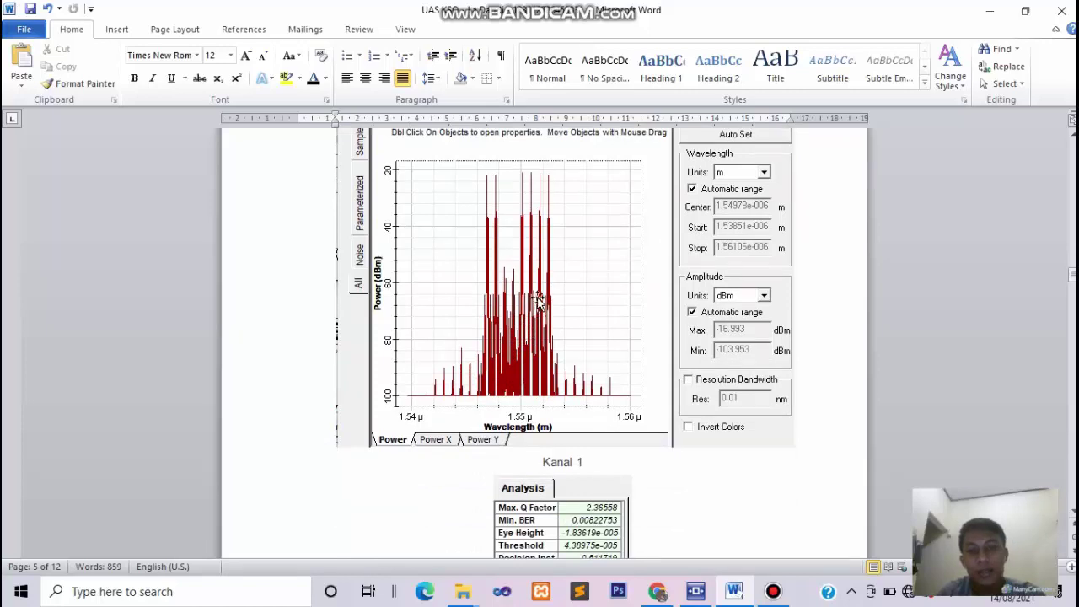
- Examine the max. Q factor and min. BER tables of each channel in the RZ answer
scroll(539, 299, down, 3)
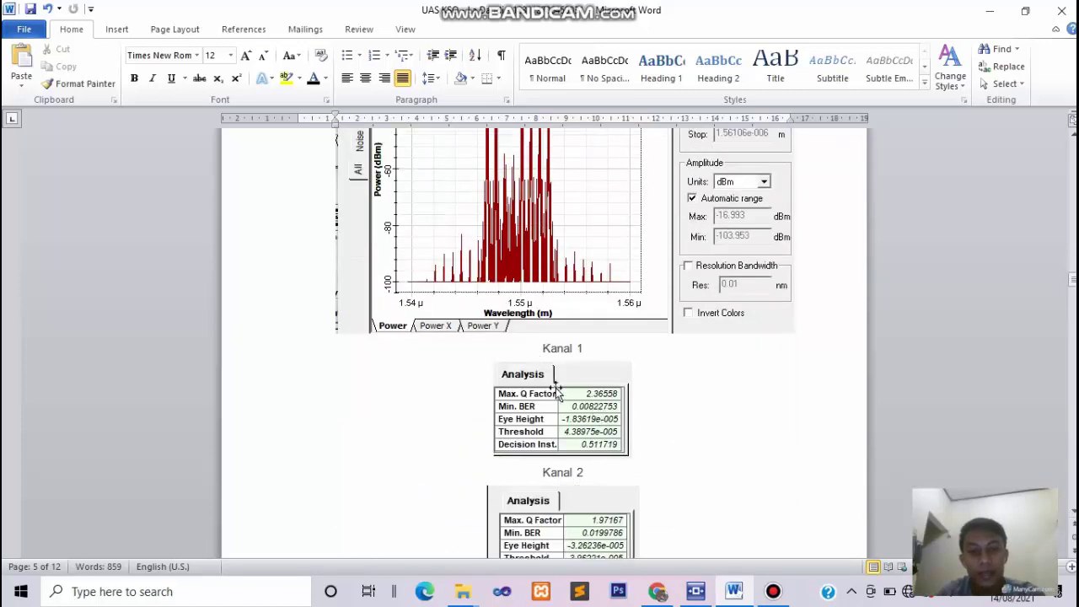
scroll(557, 383, down, 2)
scroll(546, 325, down, 2)
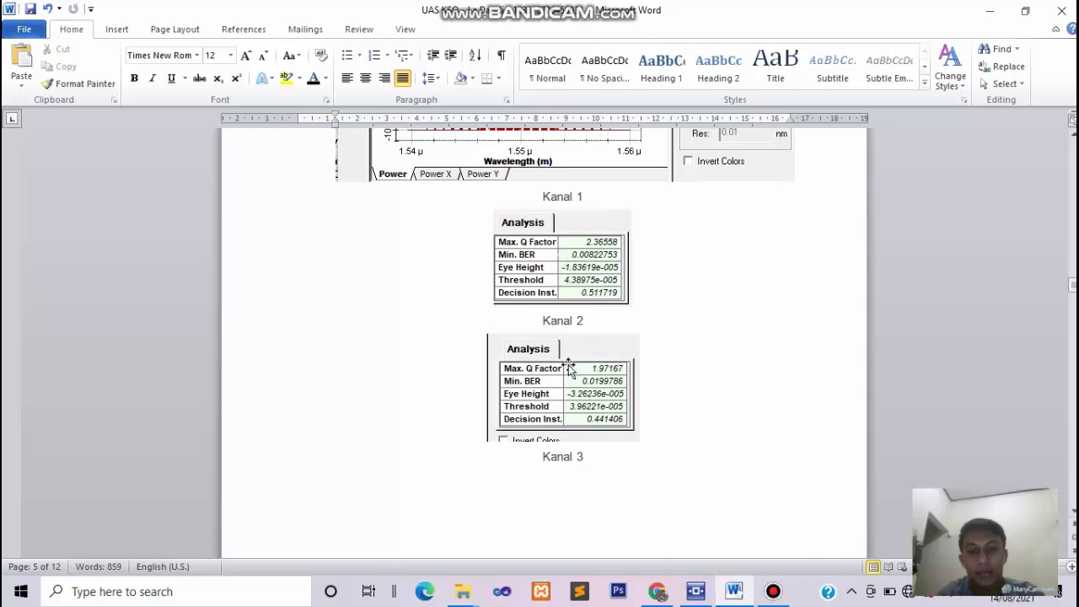
scroll(571, 364, down, 5)
scroll(571, 364, down, 5)
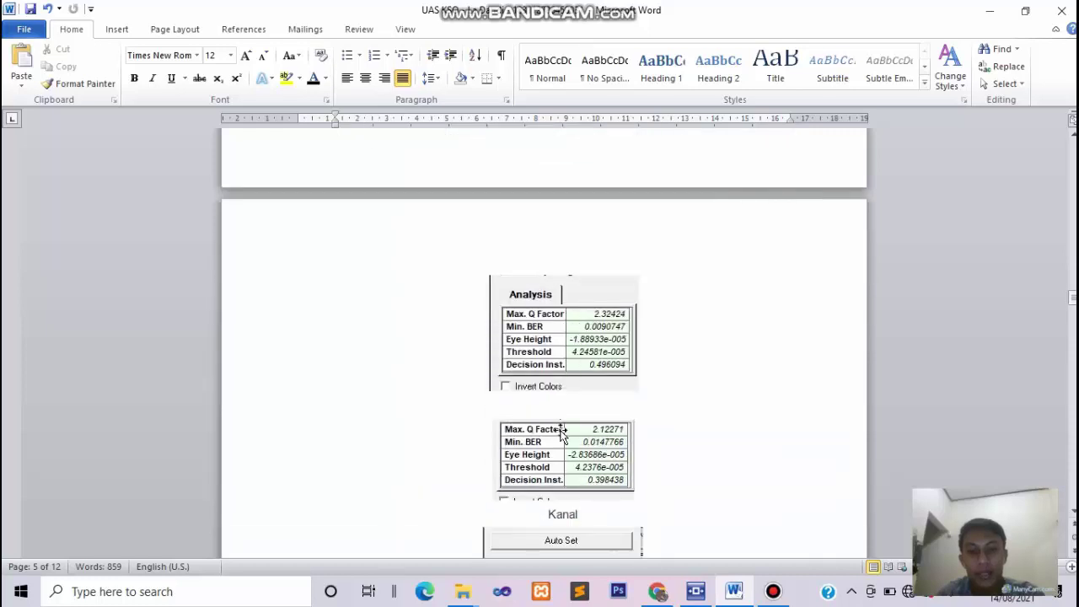
scroll(562, 430, down, 1)
scroll(562, 431, down, 1)
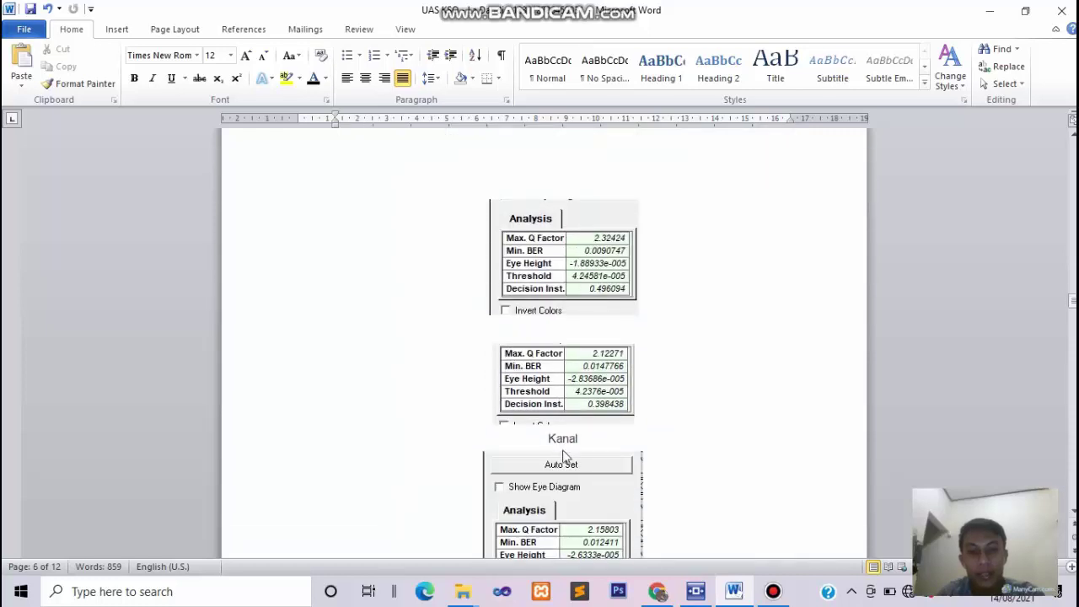
scroll(568, 488, down, 6)
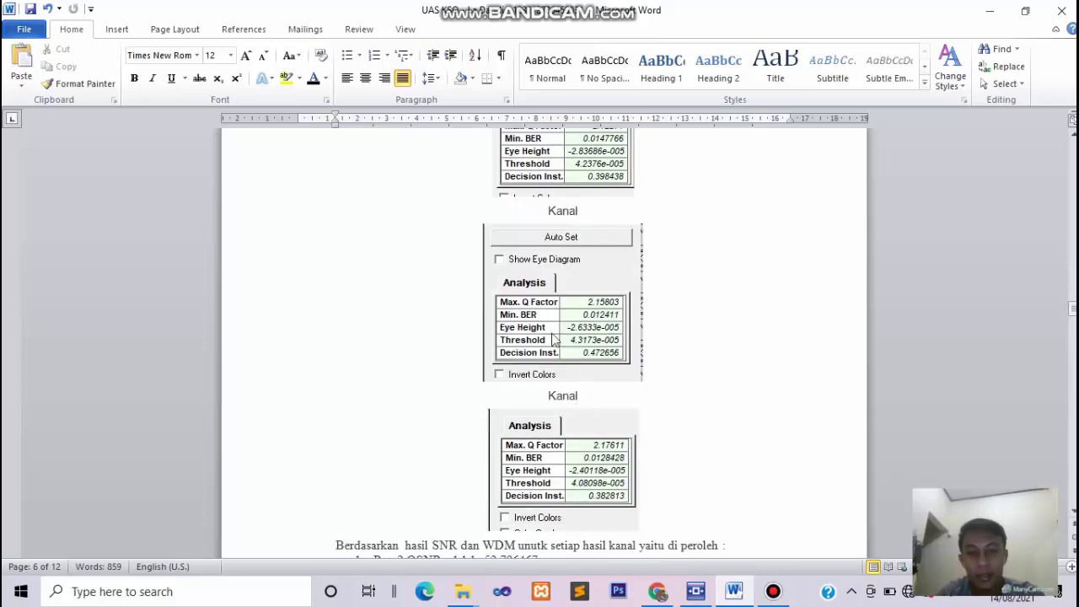
scroll(565, 417, down, 3)
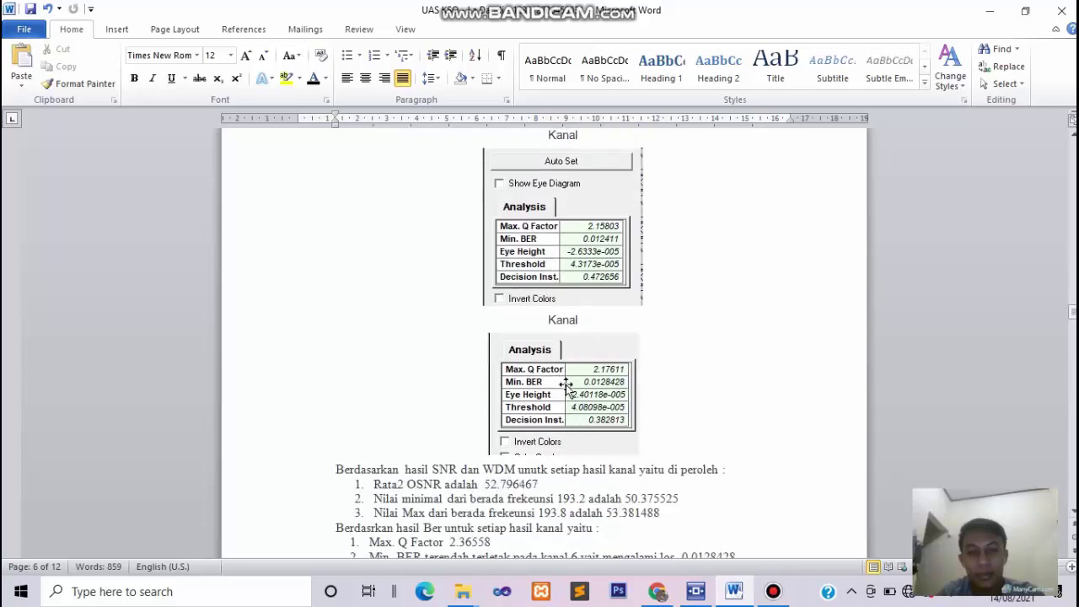
scroll(568, 388, up, 2)
scroll(575, 261, up, 1)
click(576, 261)
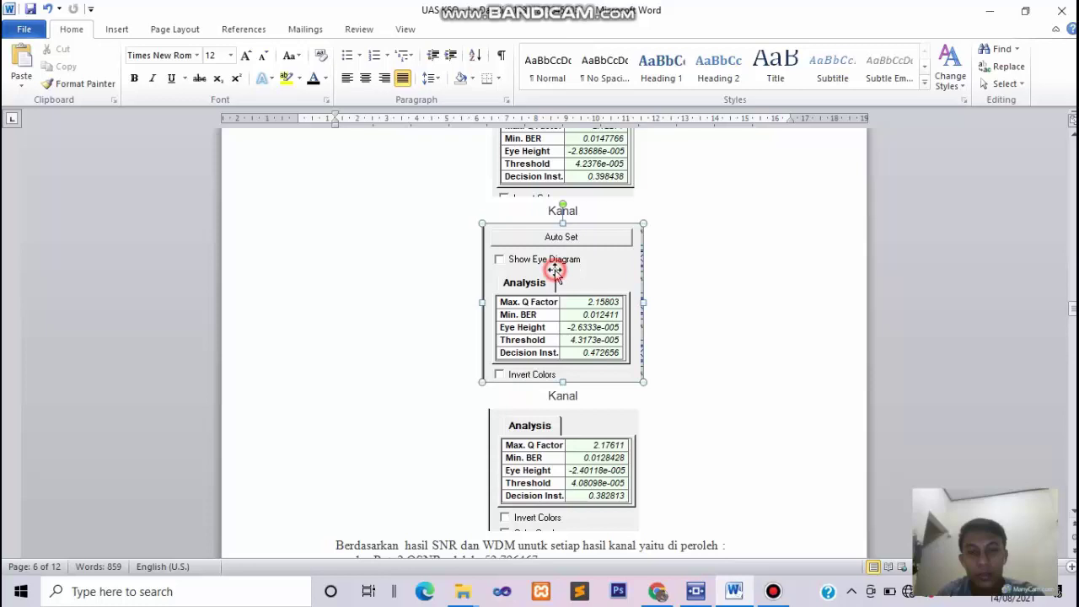
click(572, 434)
- Read the RZ OSNR and BER summary and the question 4 comparison of NRZ and RZ signals
scroll(590, 413, down, 2)
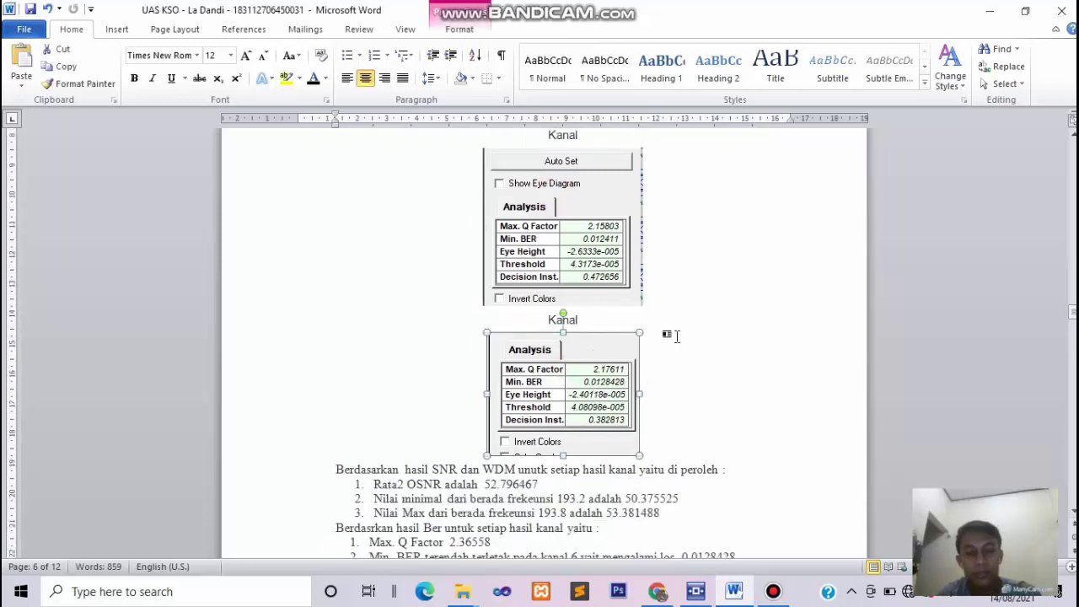
scroll(674, 335, down, 2)
scroll(450, 380, down, 1)
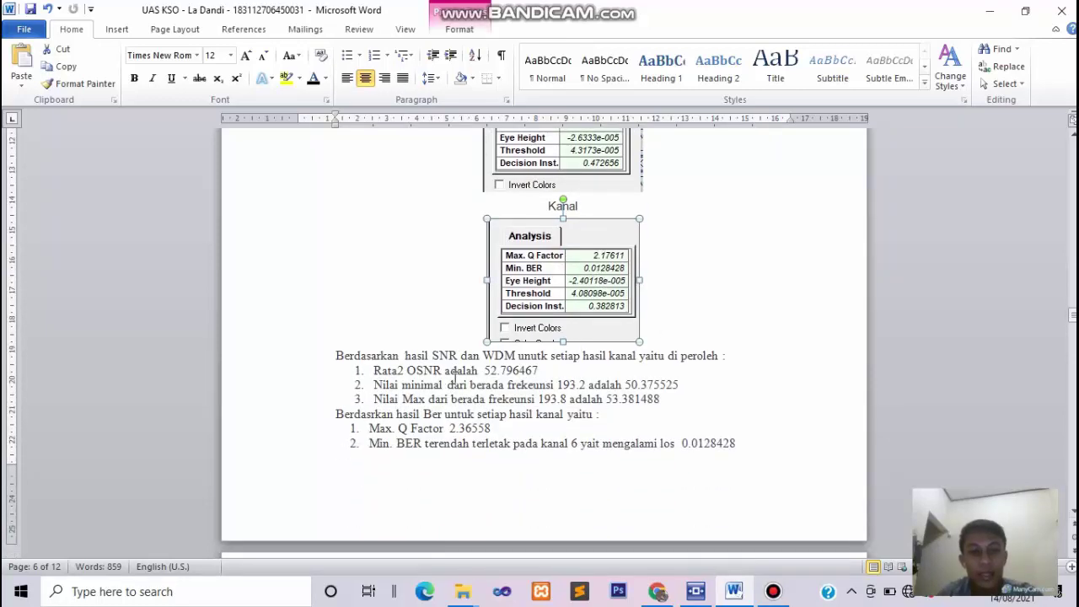
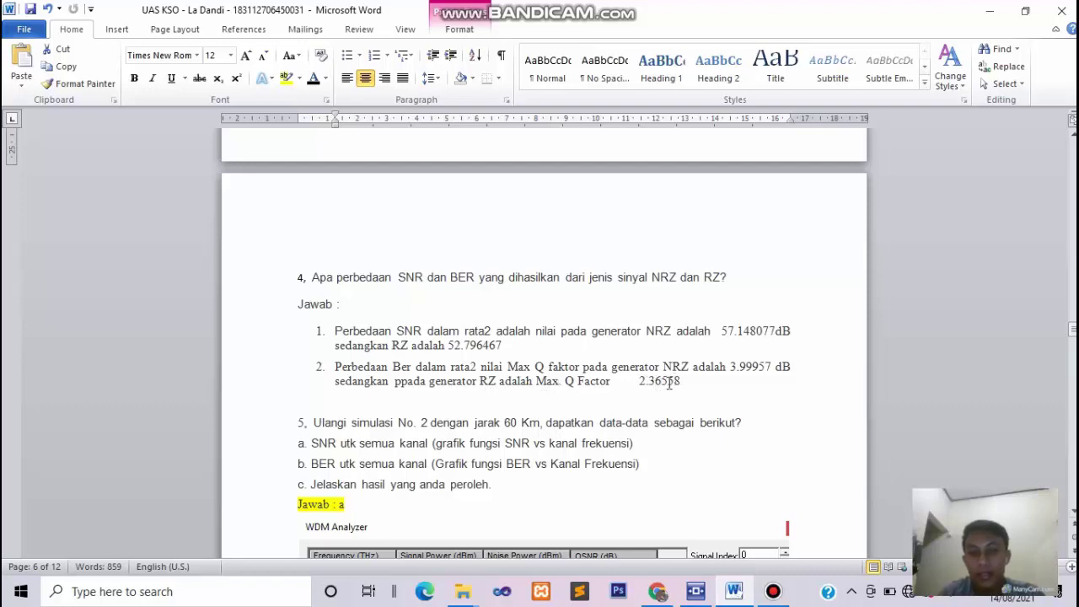
- Read question 5 on the 60 km simulation with its WDM Analyzer, Optical Power Meter and Optical Spectrum Analyzer results
scroll(472, 160, down, 5)
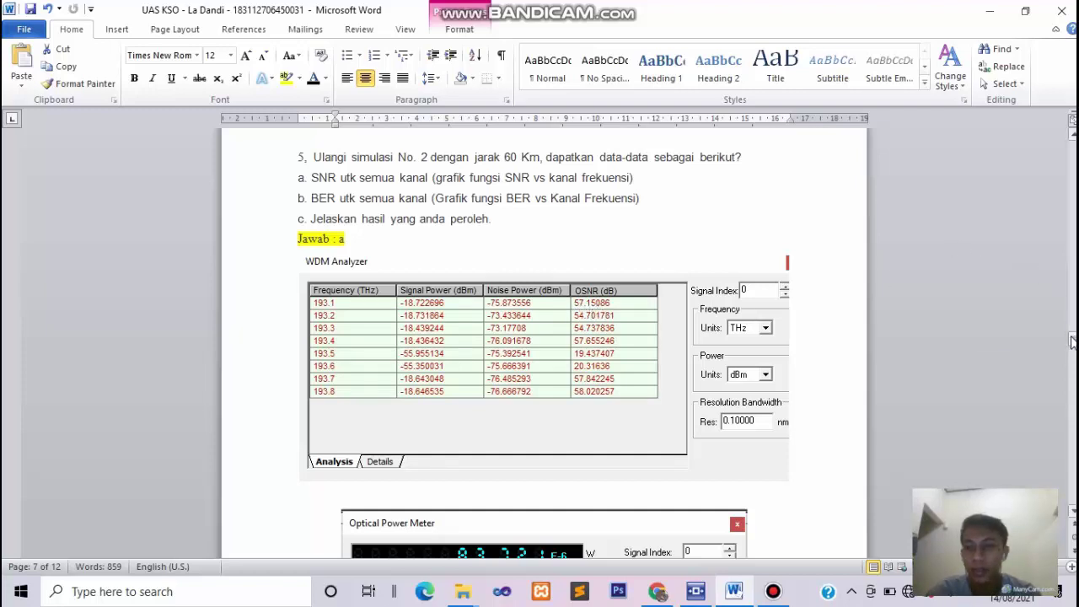
scroll(1072, 341, down, 3)
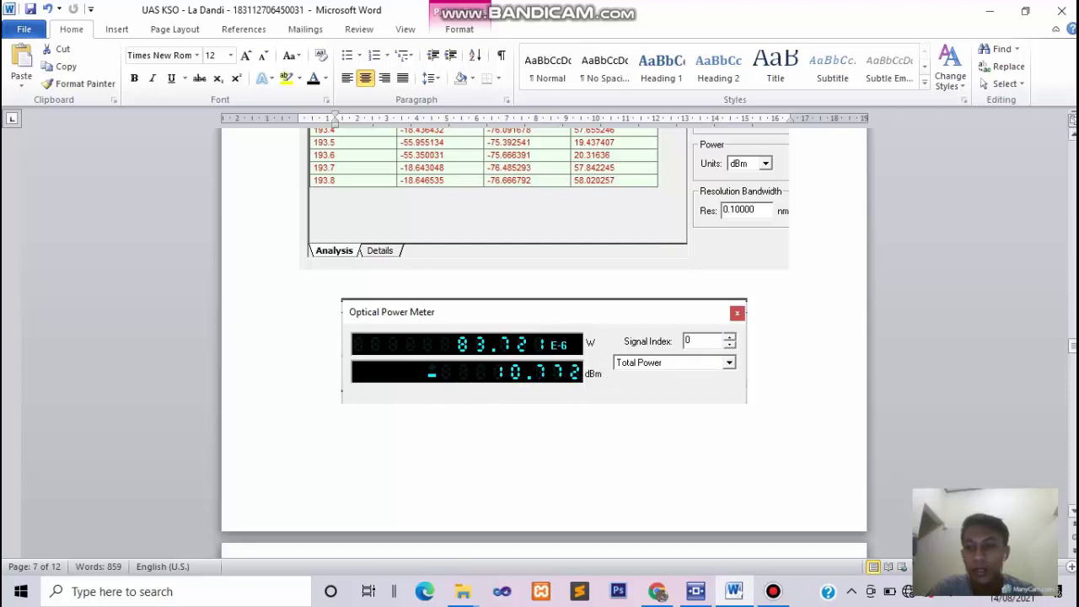
drag(1072, 346, 1073, 372)
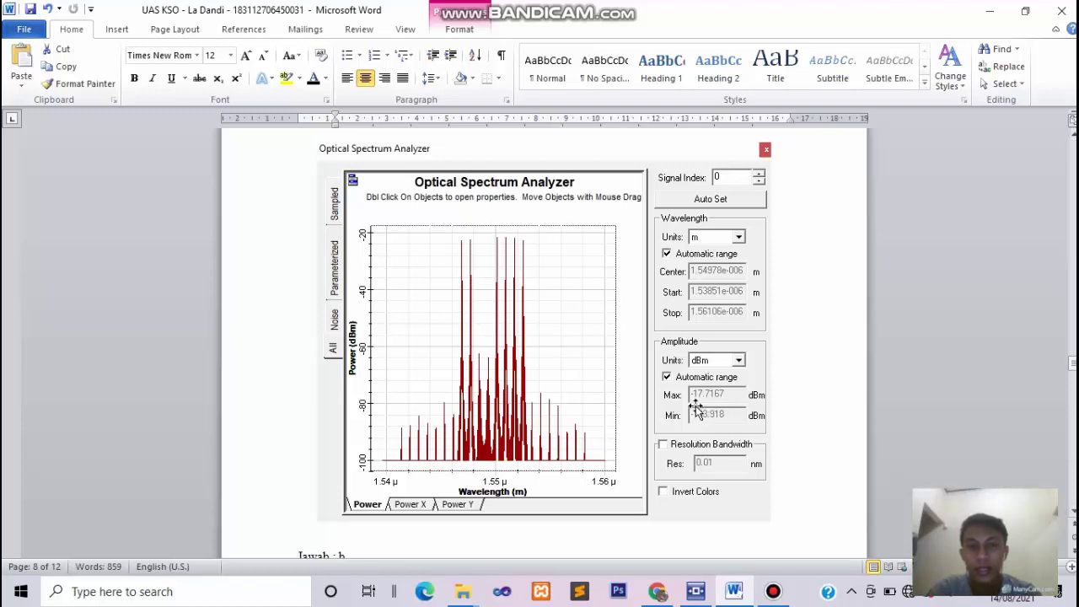
- Switch to OptiSystem and set the Optical Fiber's length to 60 km in the Project2done layout
key(alt+Tab)
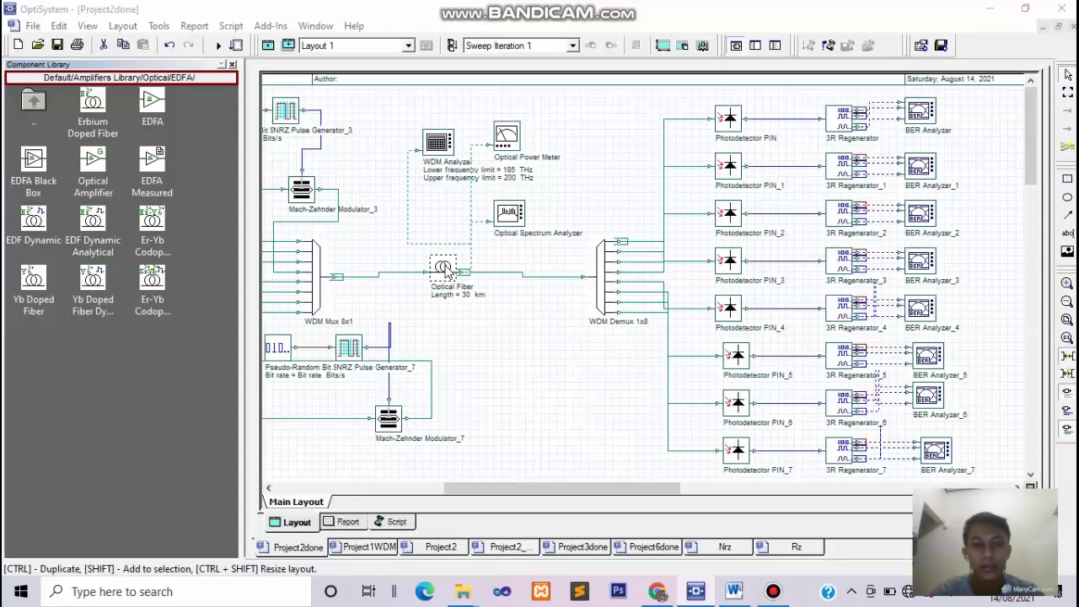
double_click(446, 271)
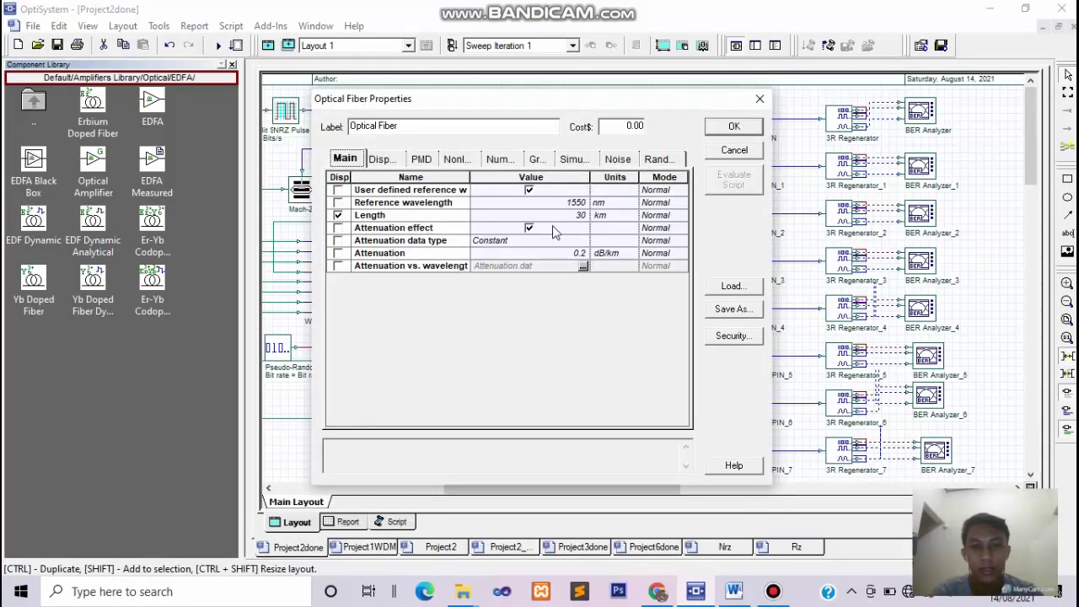
click(580, 217)
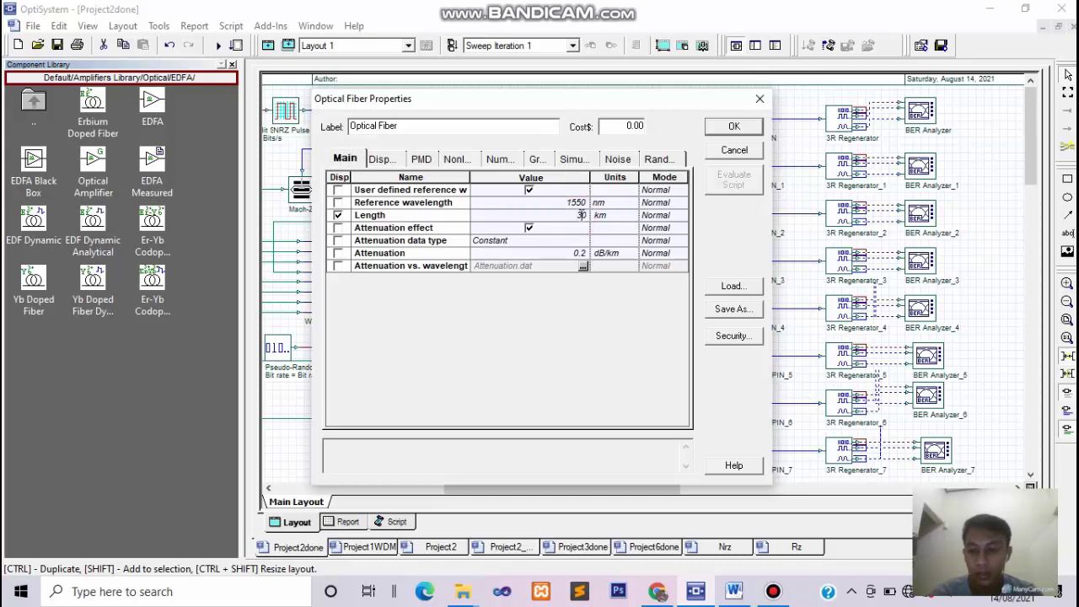
text(60)
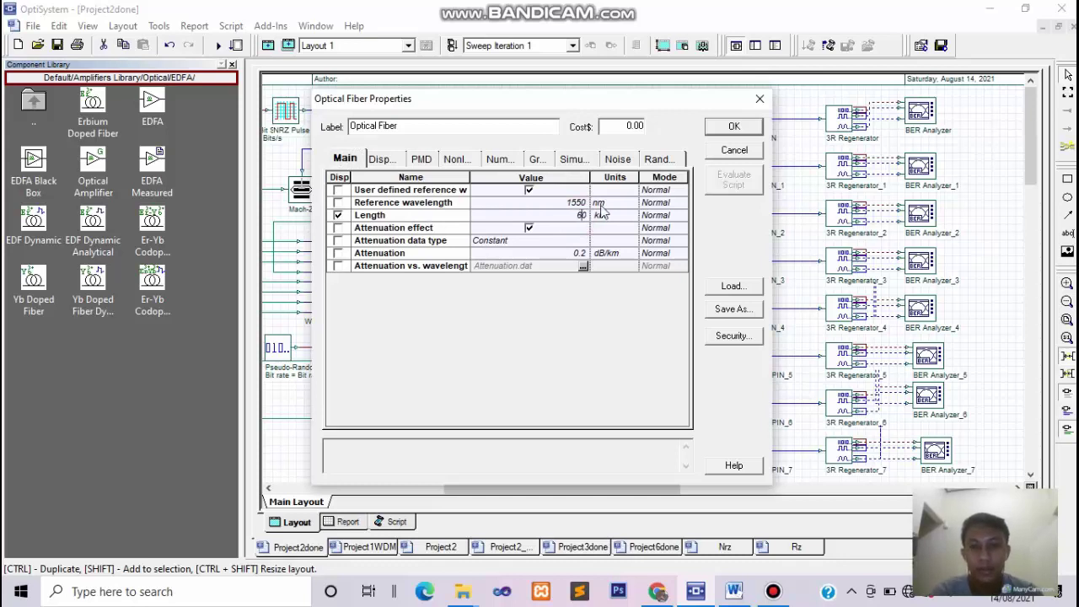
click(730, 126)
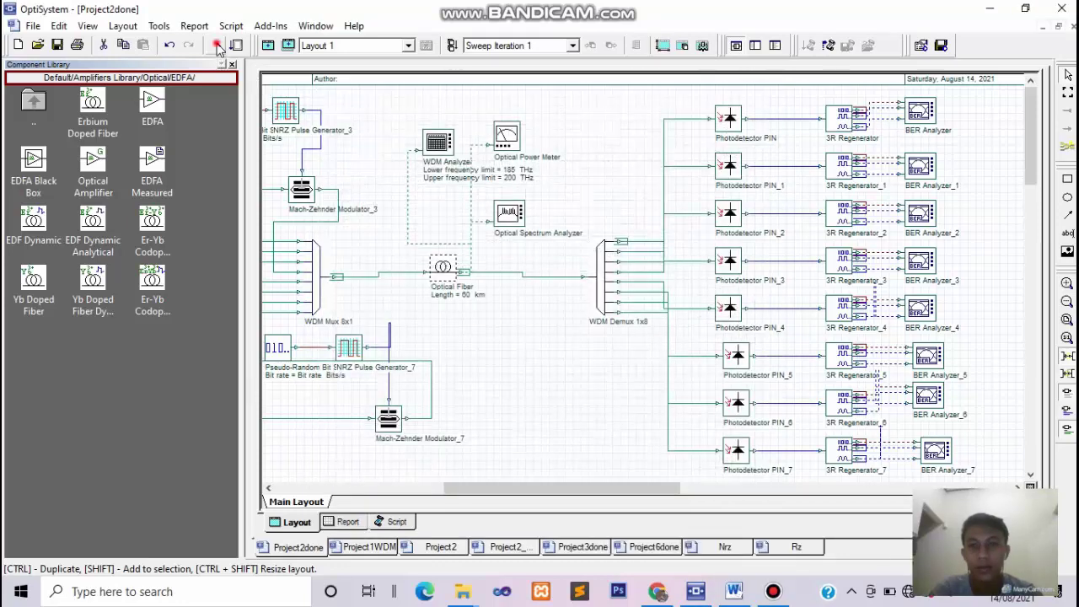
- Calculate the whole Project2done project and open the WDM Analyzer results
click(217, 45)
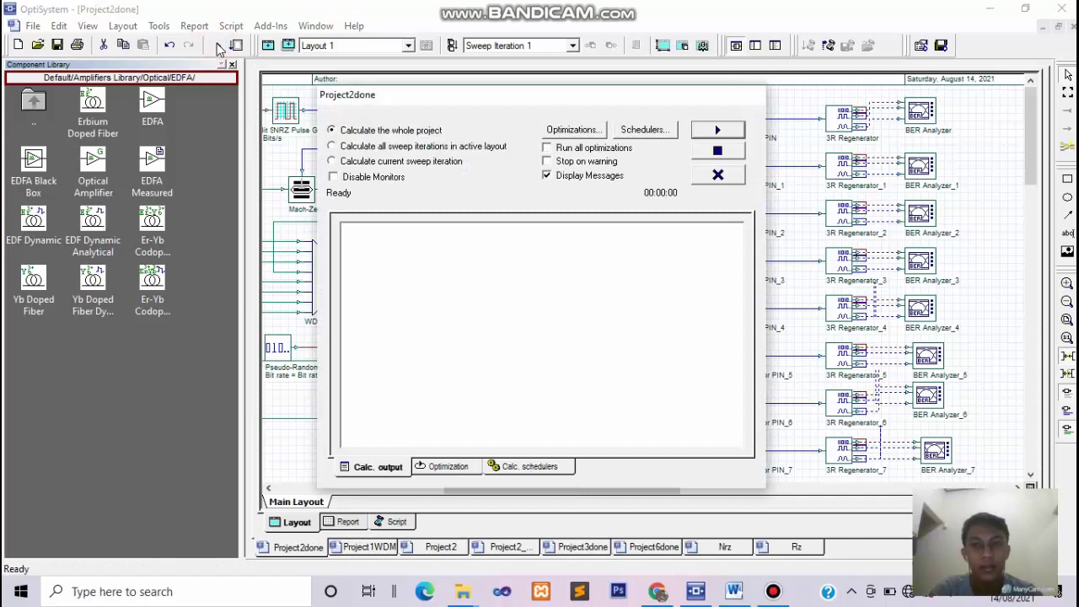
click(717, 130)
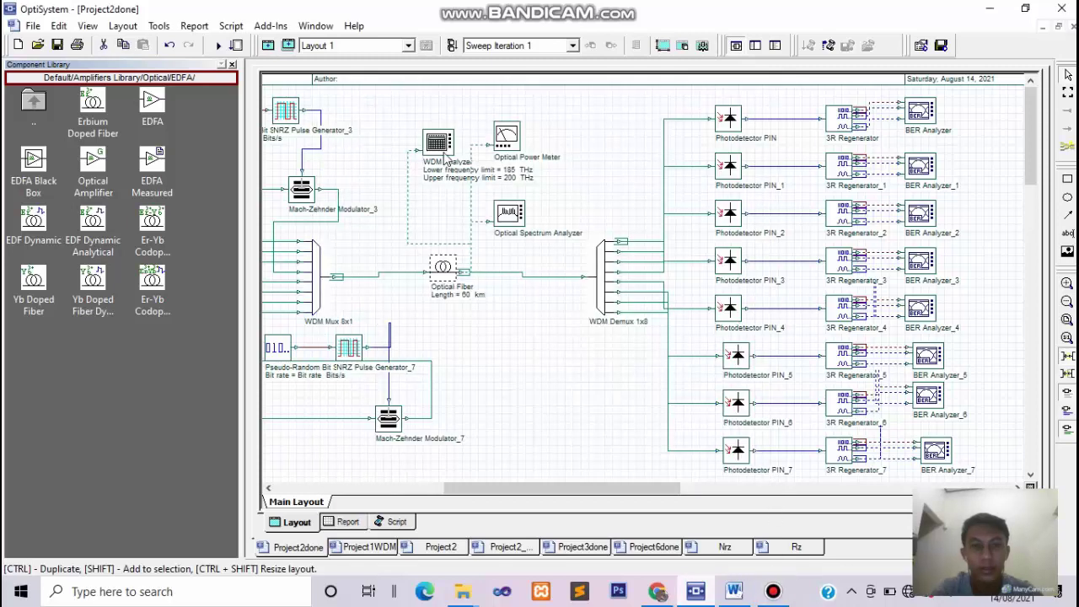
click(444, 148)
double_click(444, 148)
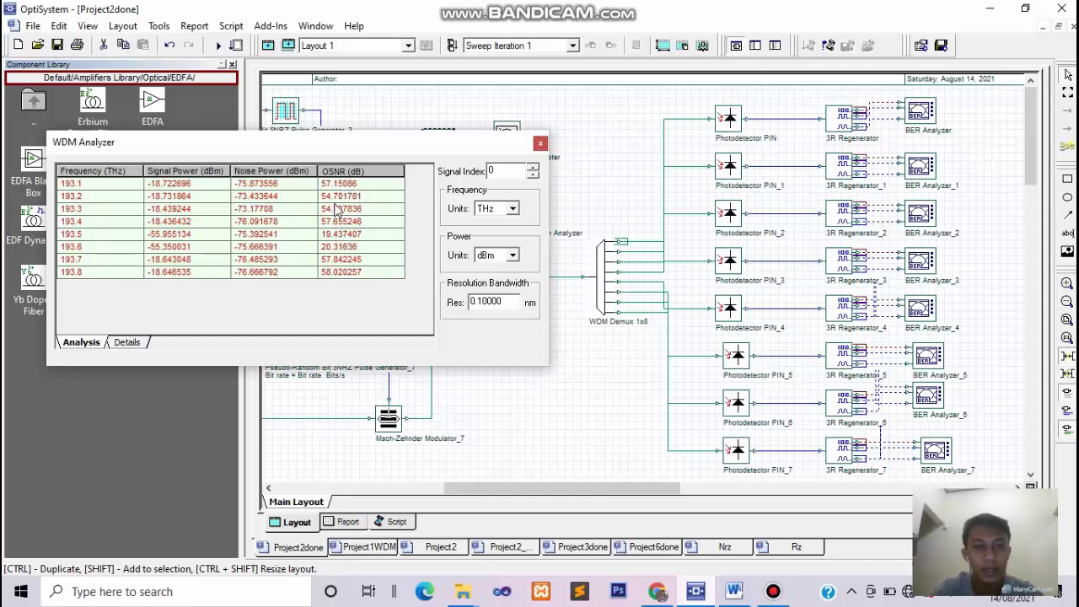
- Move the WDM Analyzer window aside and view the Optical Power Meter and Optical Spectrum Analyzer results
drag(510, 139, 471, 208)
click(507, 137)
double_click(507, 138)
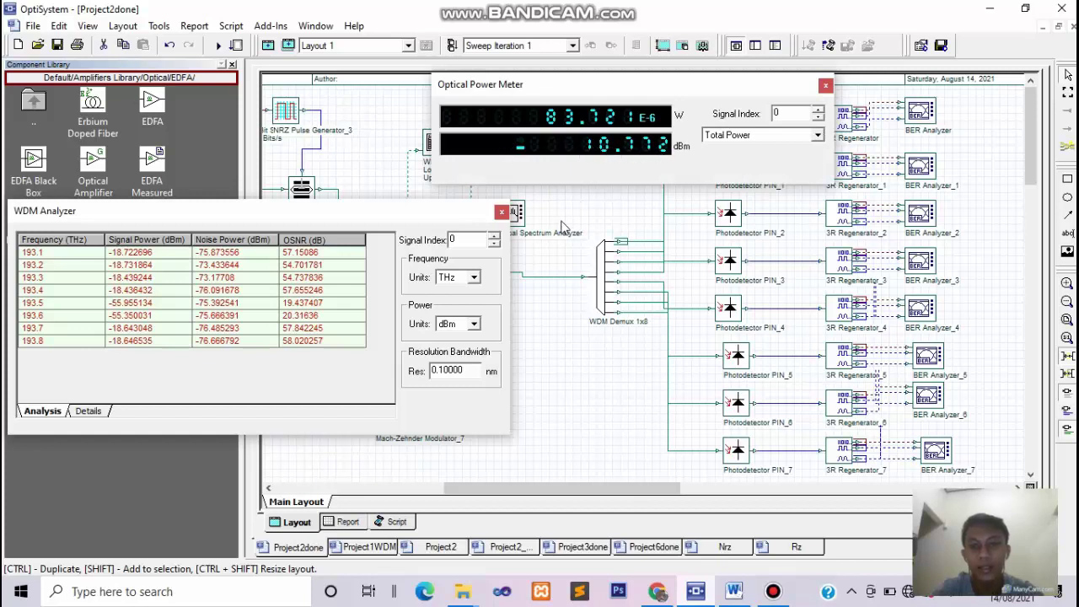
double_click(519, 215)
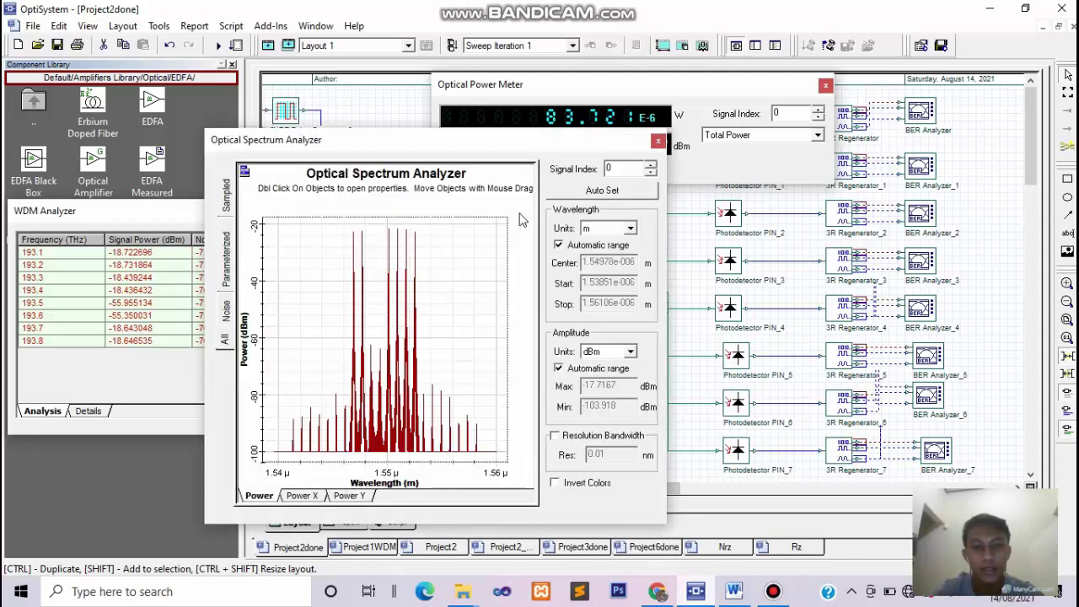
click(380, 140)
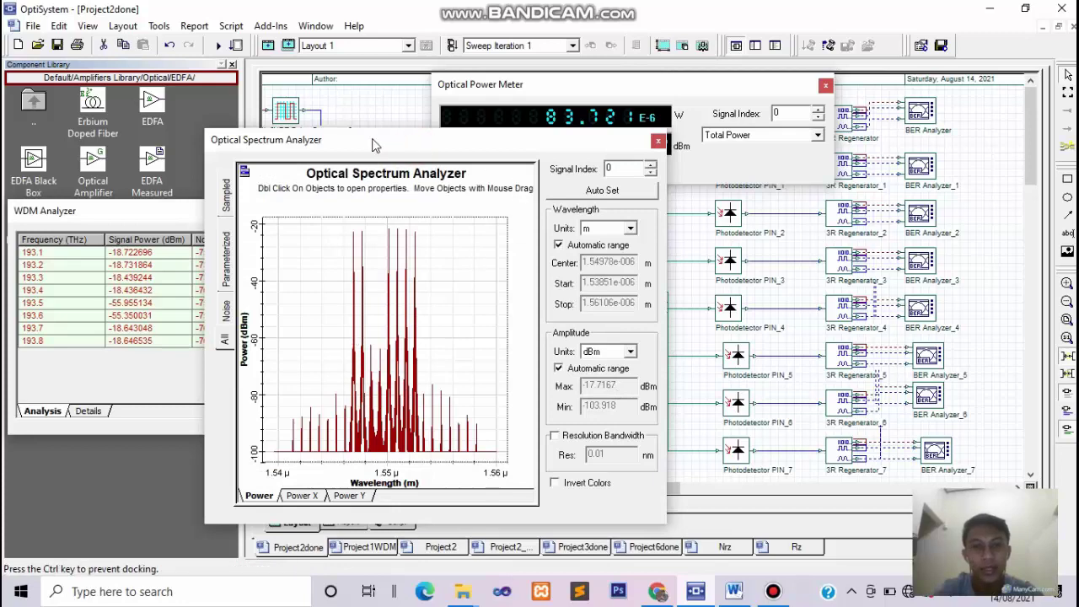
drag(375, 145, 375, 145)
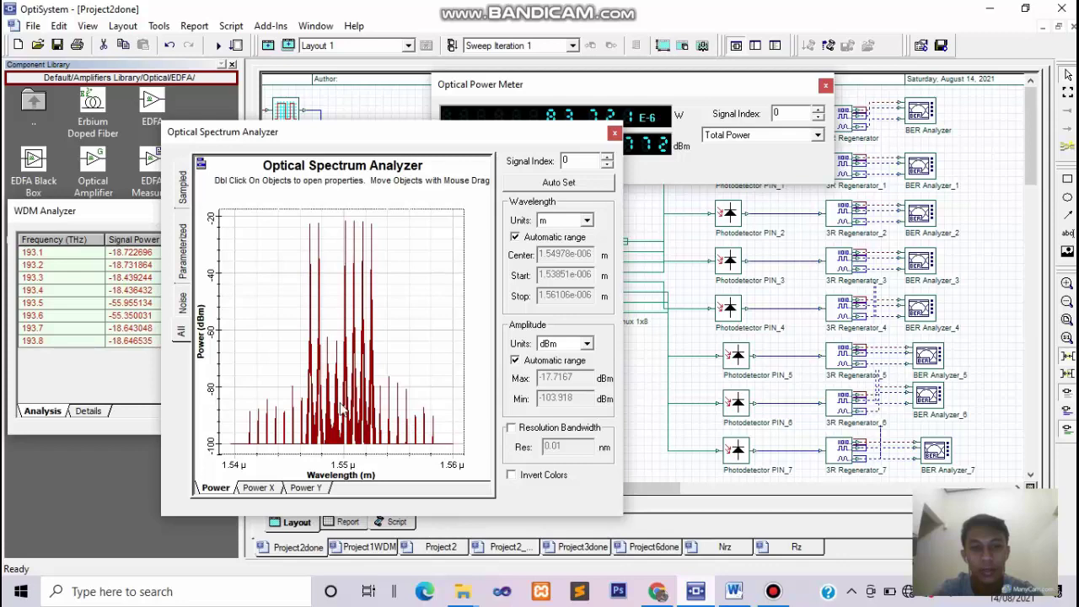
- Switch to the Word document and read question 6 on the 20 dB EDFA at 60 km with its WDM Analyzer table
key(alt+Tab)
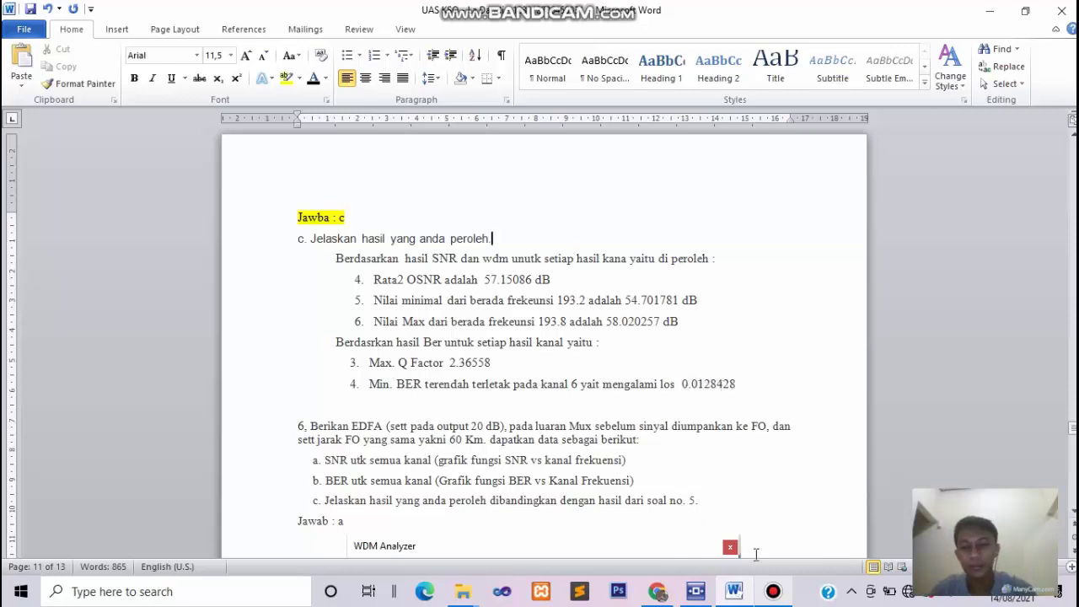
click(774, 592)
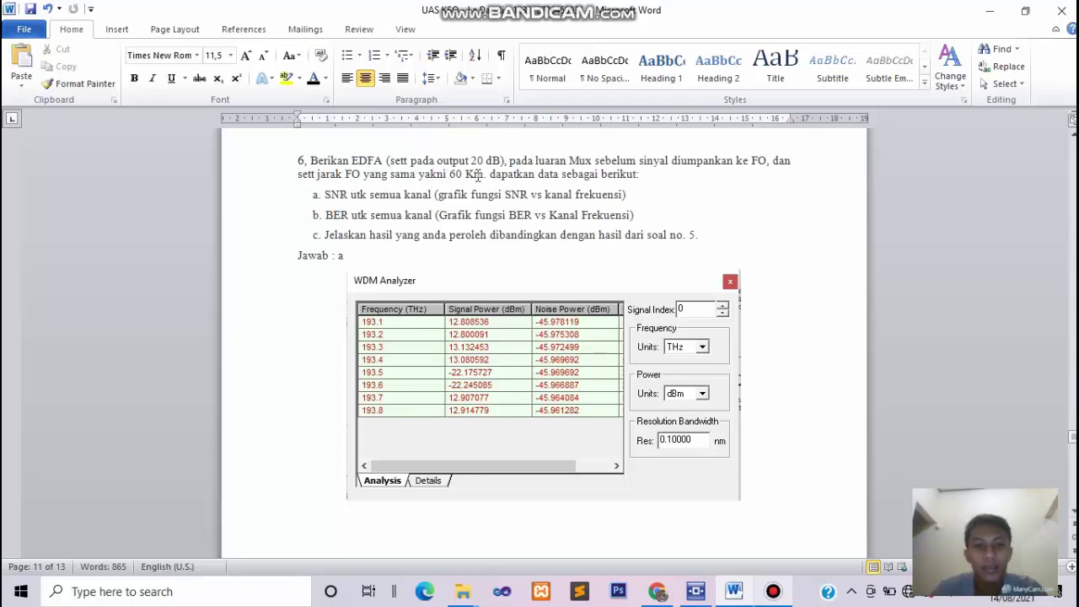
scroll(567, 189, up, 2)
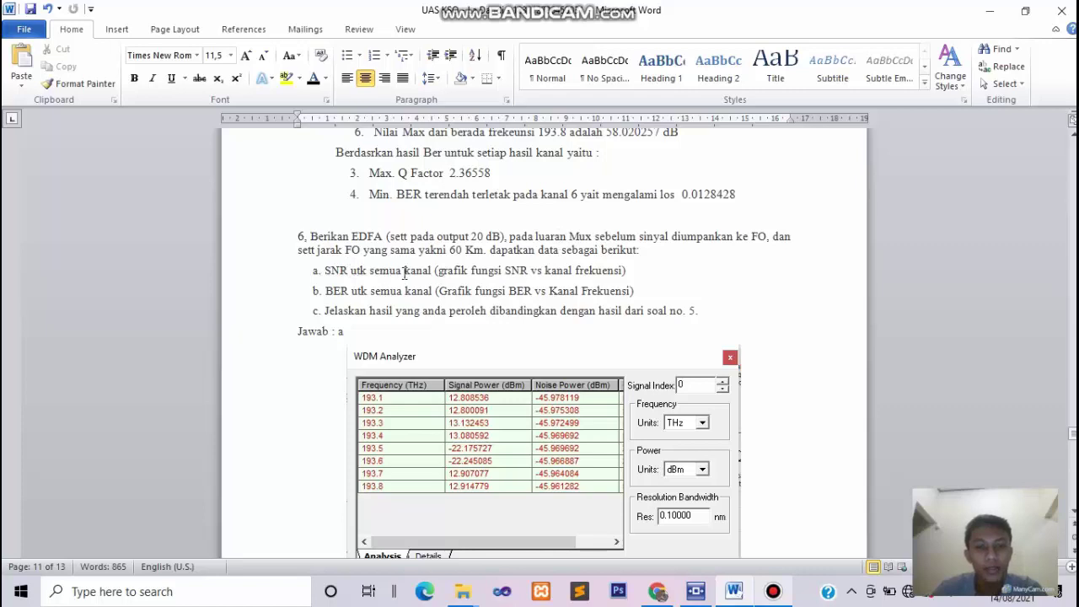
scroll(441, 273, down, 1)
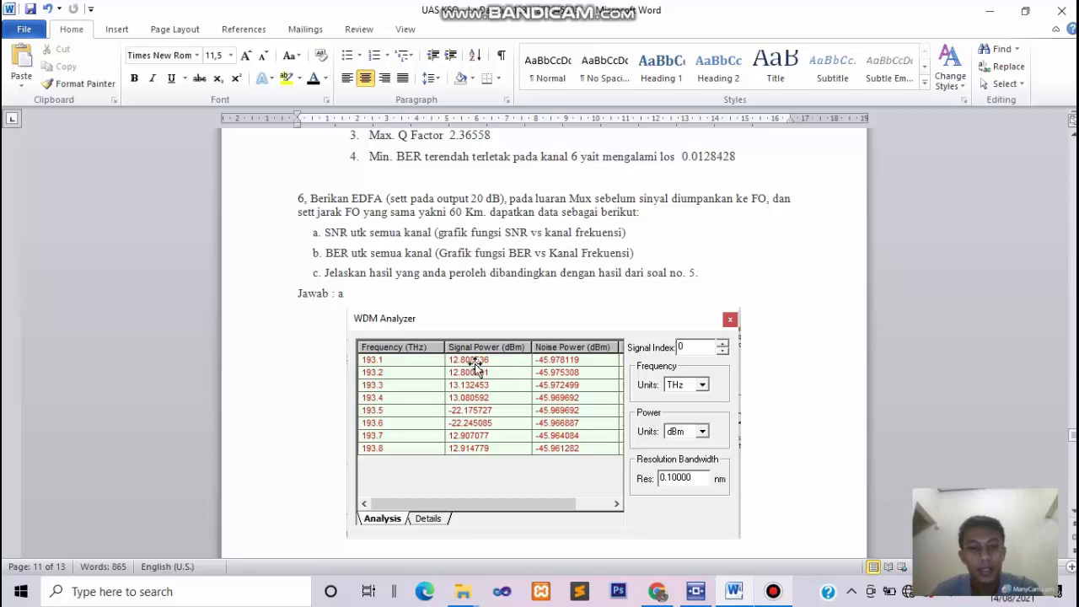
scroll(476, 366, down, 1)
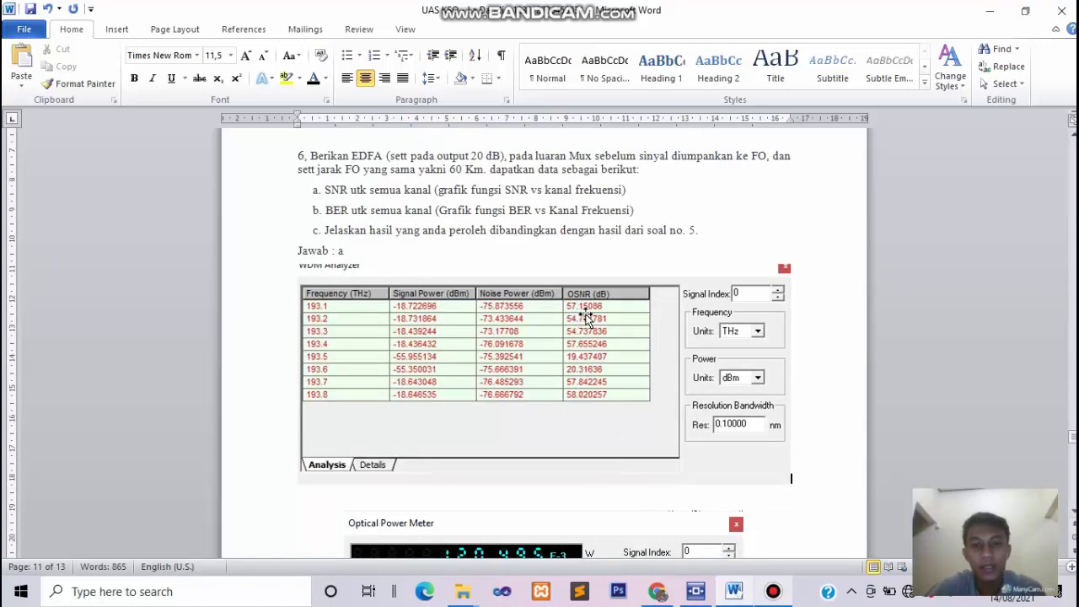
- Examine the Optical Power Meter and Optical Spectrum Analyzer results in the question 6 answer
scroll(609, 315, down, 3)
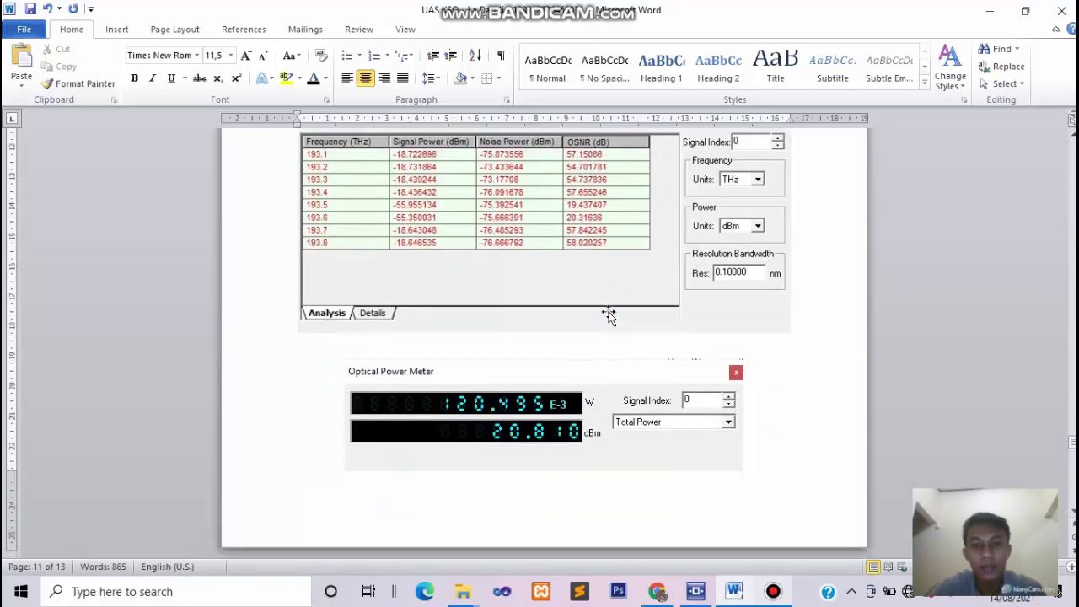
scroll(529, 344, down, 1)
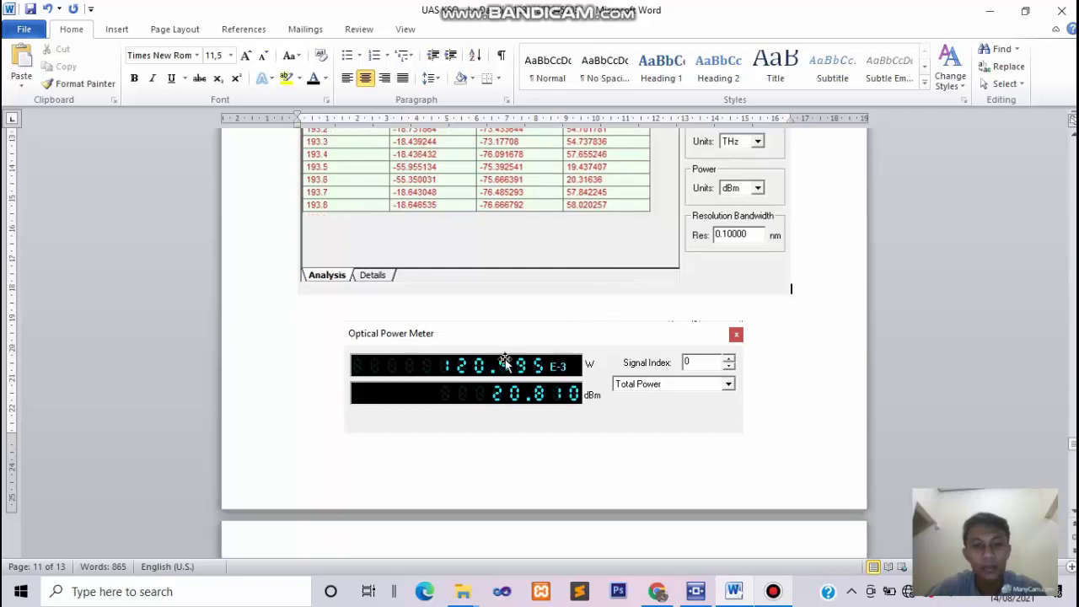
scroll(504, 363, down, 2)
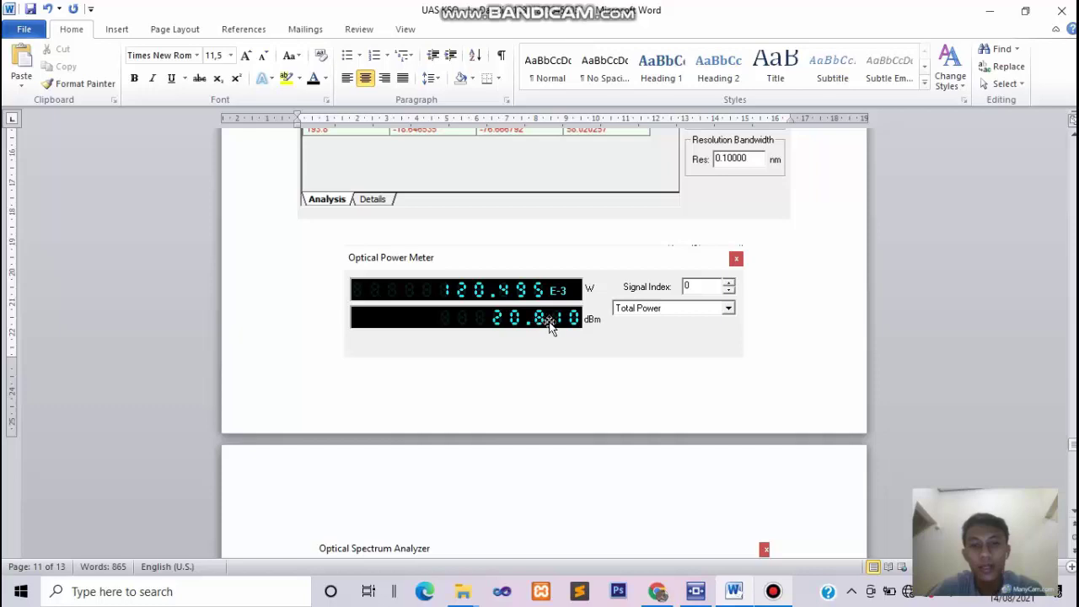
scroll(564, 321, down, 2)
scroll(573, 318, down, 6)
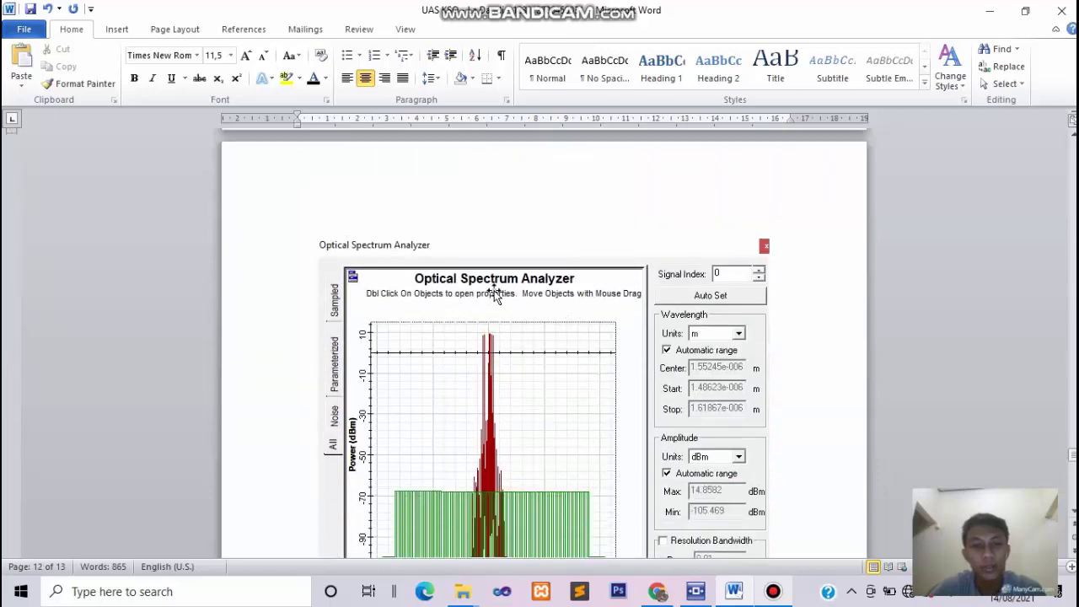
scroll(543, 291, down, 3)
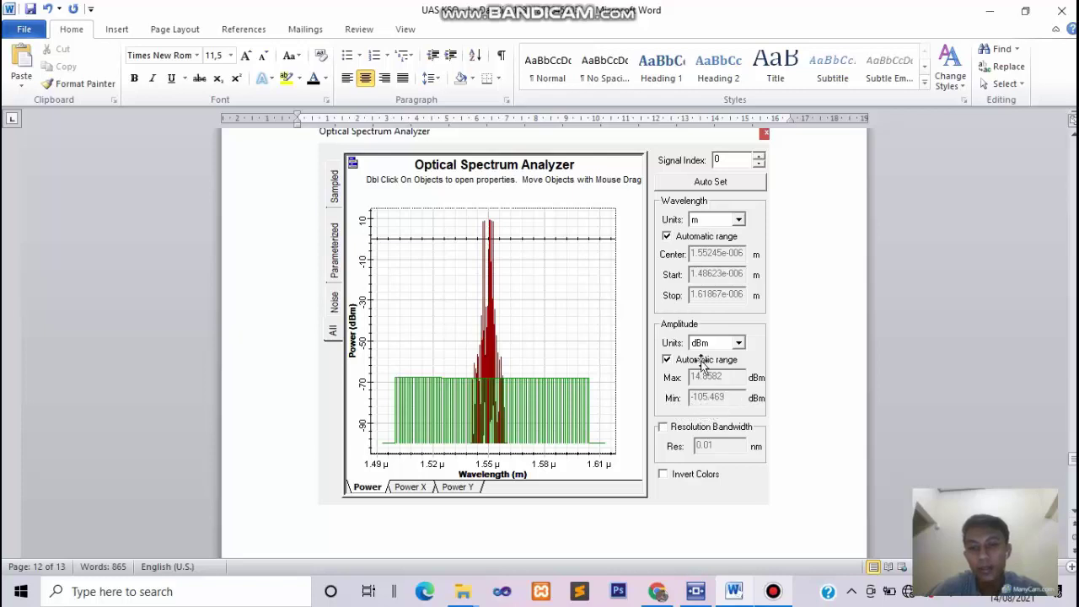
- Read the max. Q factor and min. BER table and the part c comparison of the EDFA results with question 5
scroll(696, 360, down, 6)
scroll(697, 360, down, 10)
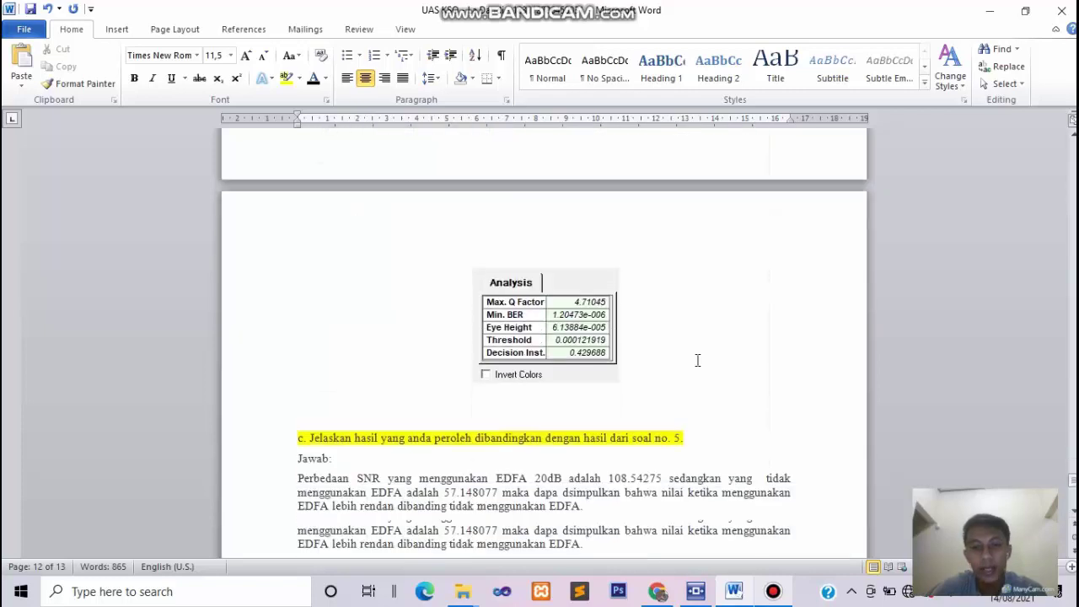
scroll(584, 327, up, 1)
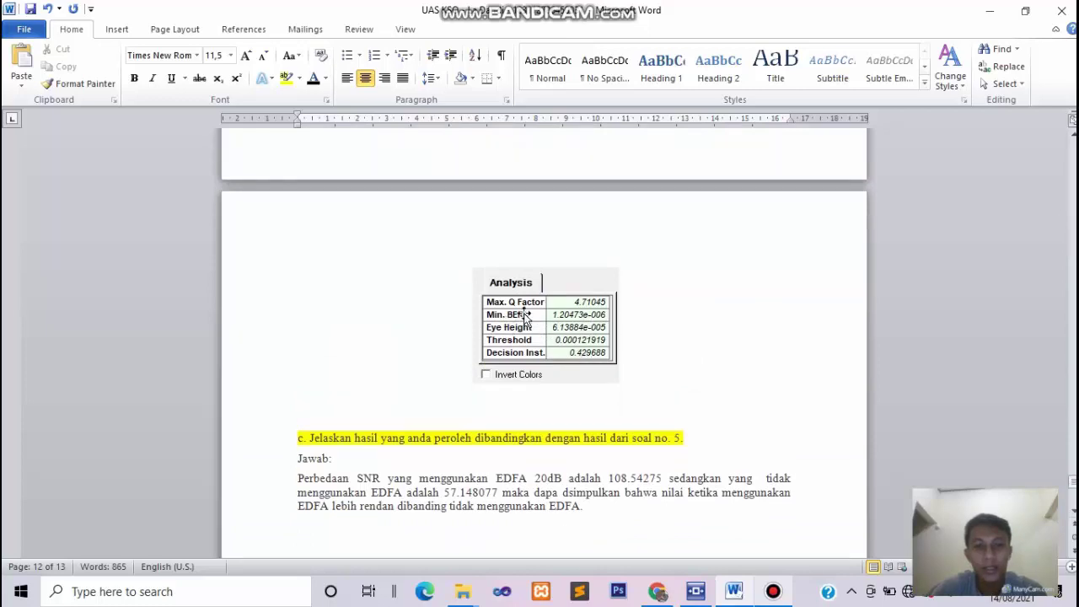
scroll(531, 305, up, 2)
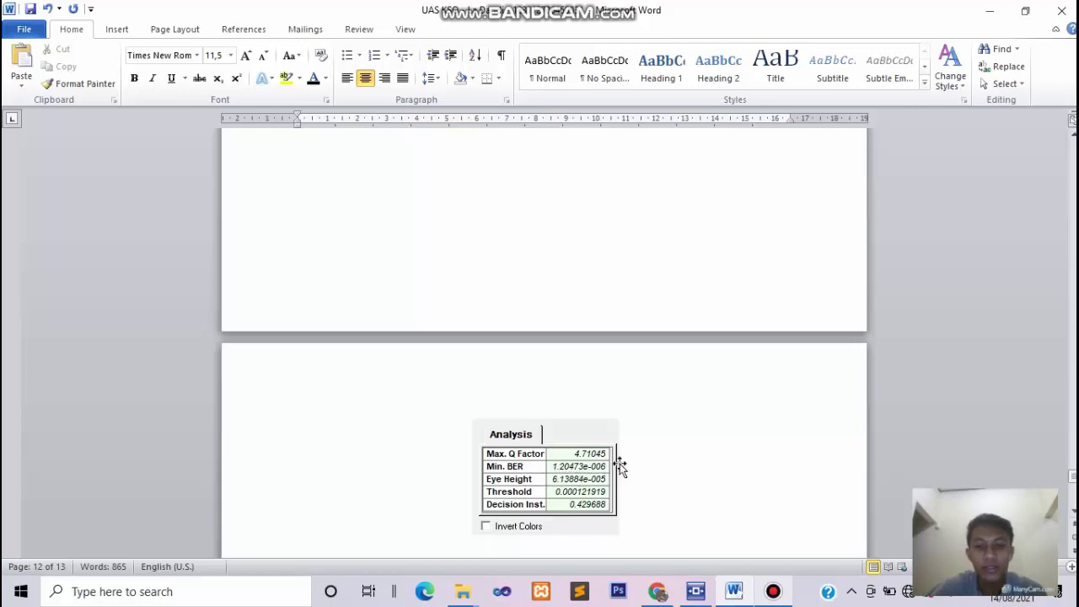
scroll(618, 464, down, 3)
scroll(605, 416, down, 3)
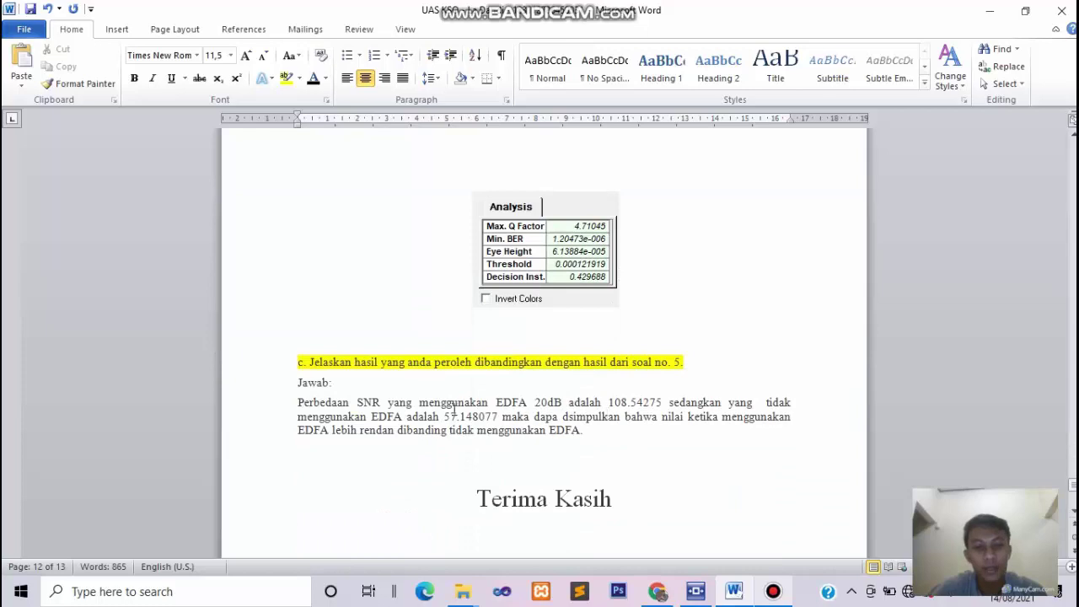
scroll(343, 375, up, 2)
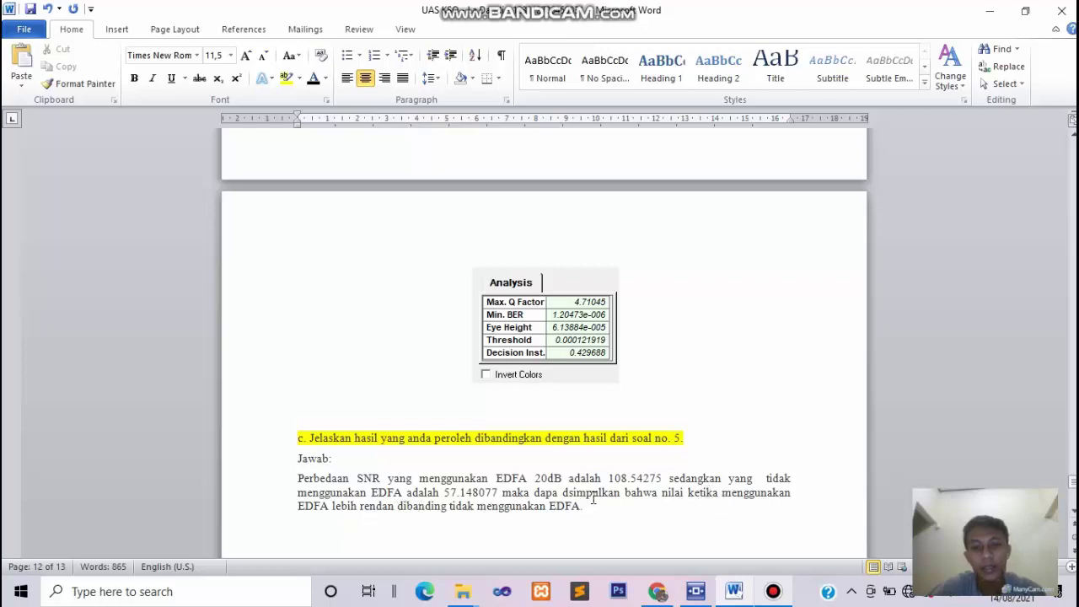
scroll(632, 492, down, 3)
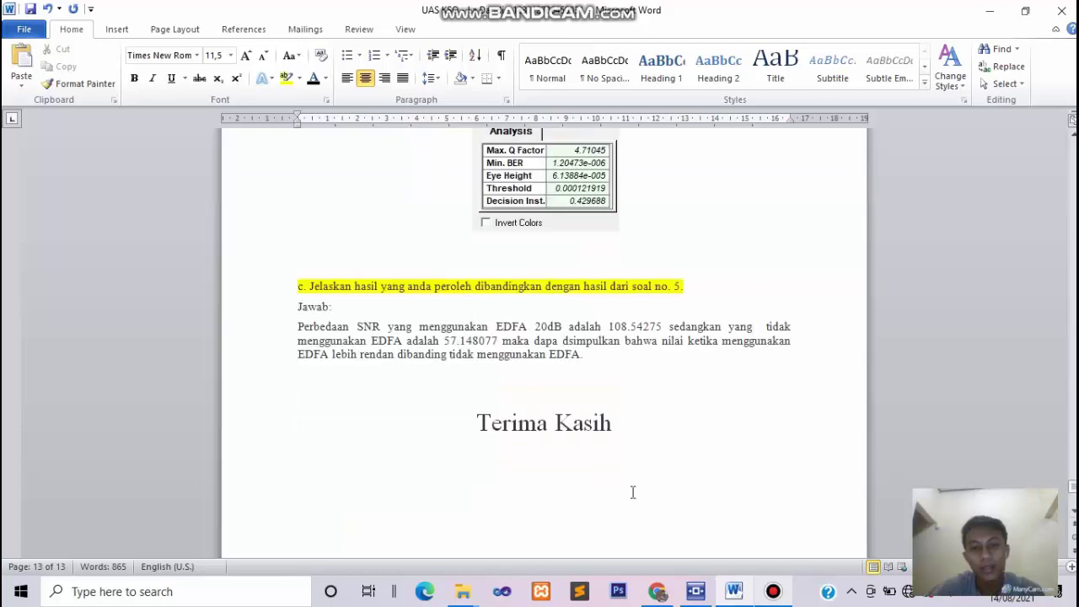
scroll(632, 492, up, 3)
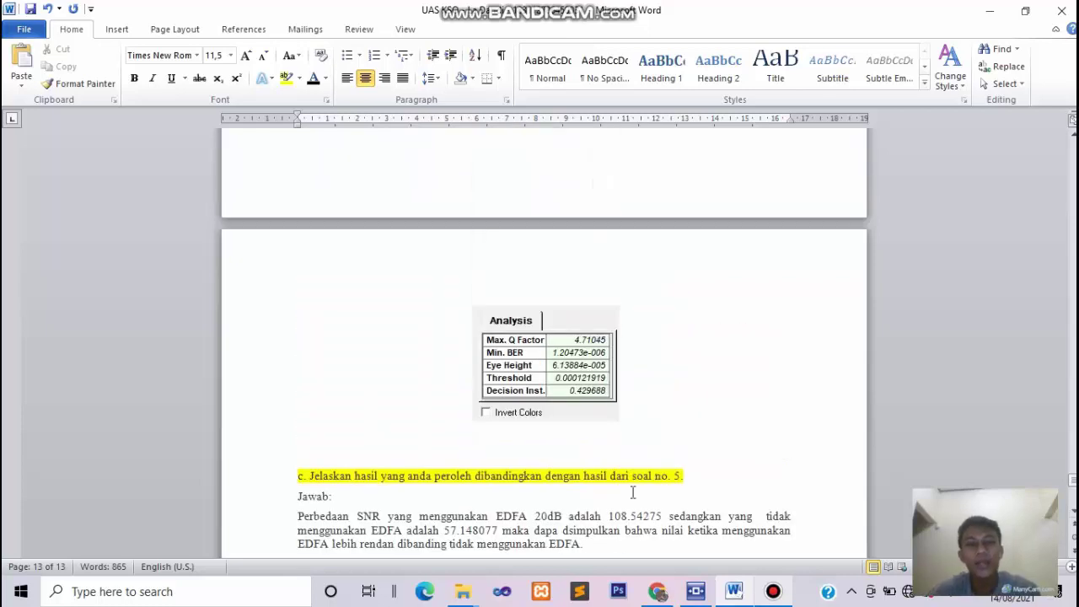